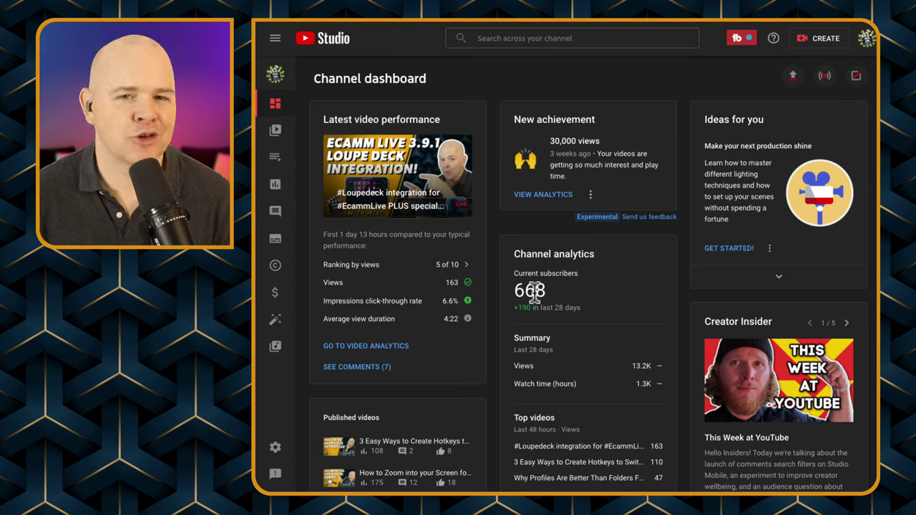
View the channel monetization overview, then return to the channel dashboard.
{"action": "left_click_drag", "start_coordinate": [536, 294], "coordinate": [540, 290]}
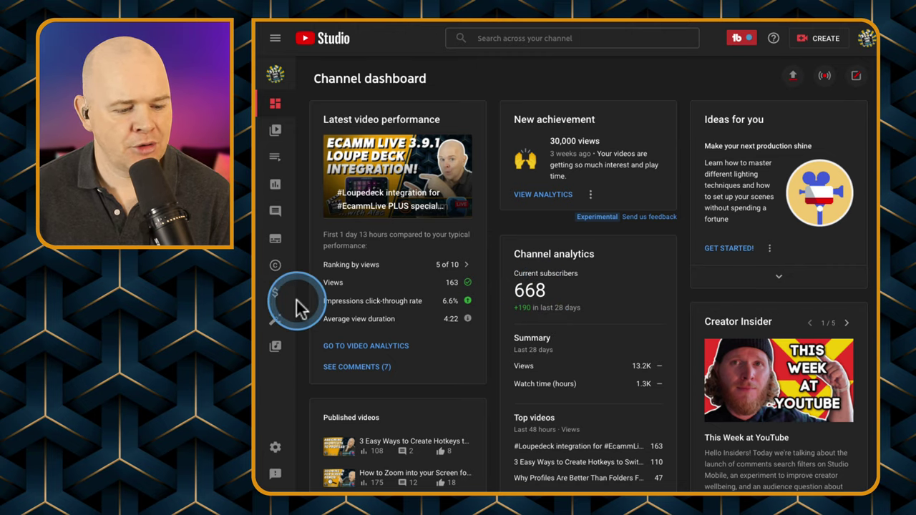
{"action": "left_click", "coordinate": [277, 324]}
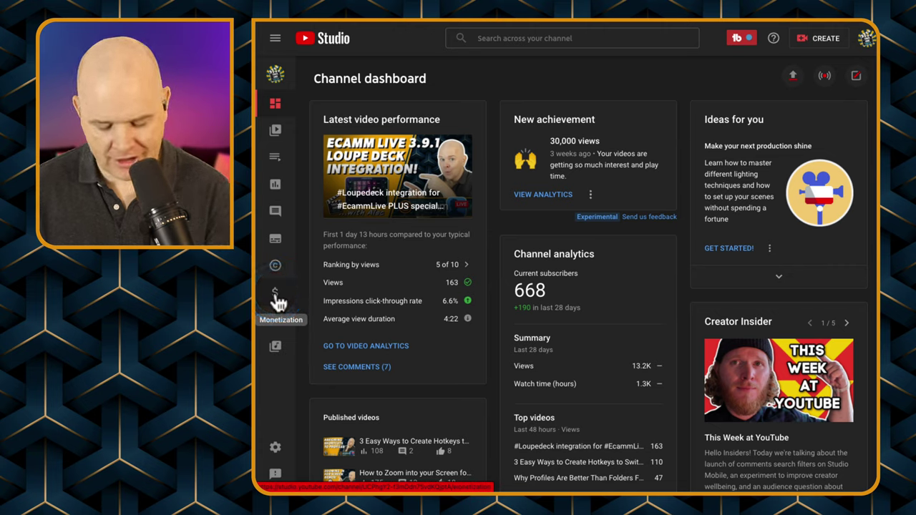
{"action": "left_click", "coordinate": [278, 301]}
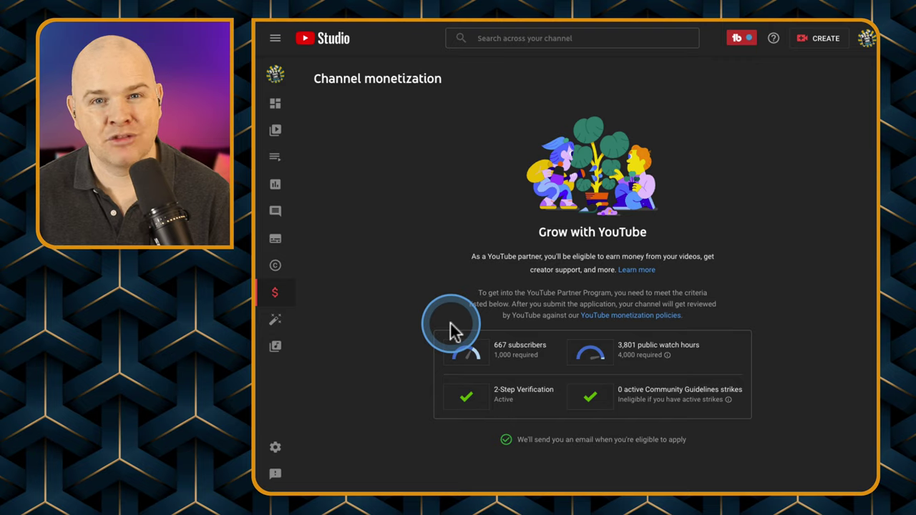
{"action": "left_click", "coordinate": [277, 109]}
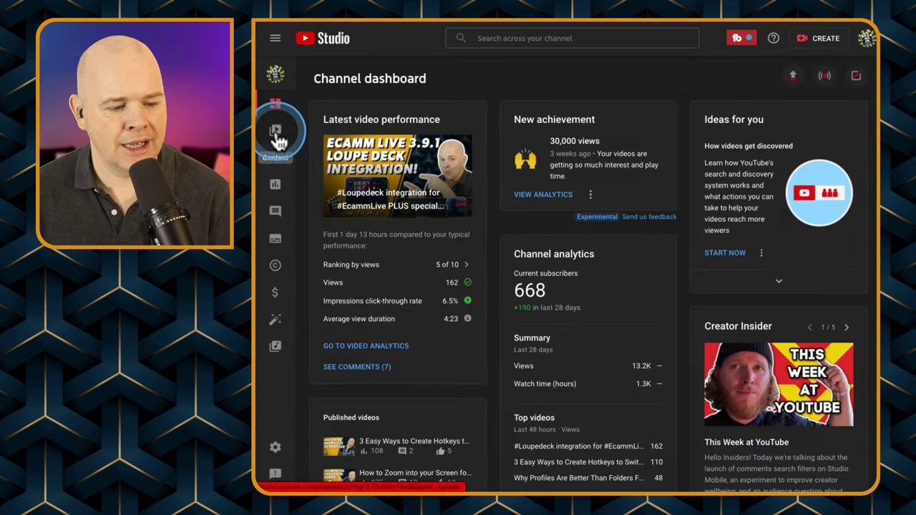
Open the newest upload's details from Content, then open the channel Settings window.
{"action": "left_click", "coordinate": [276, 133]}
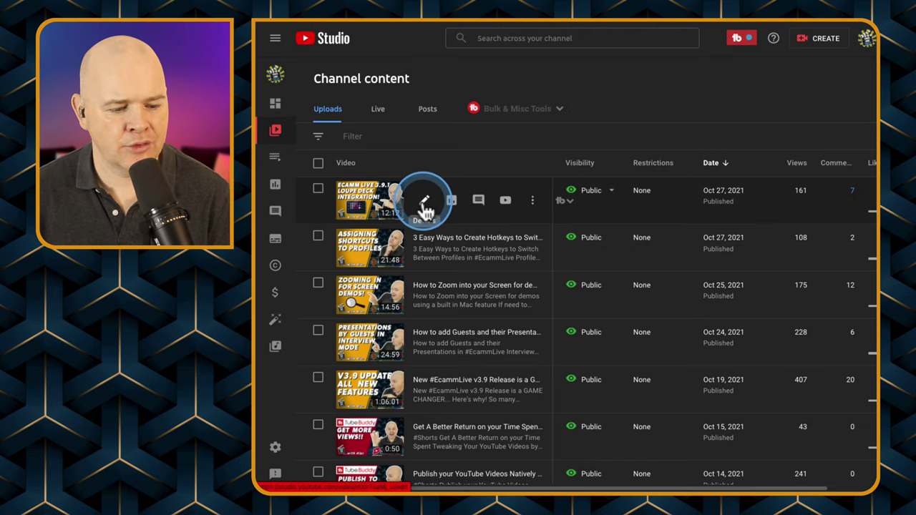
{"action": "left_click", "coordinate": [424, 205]}
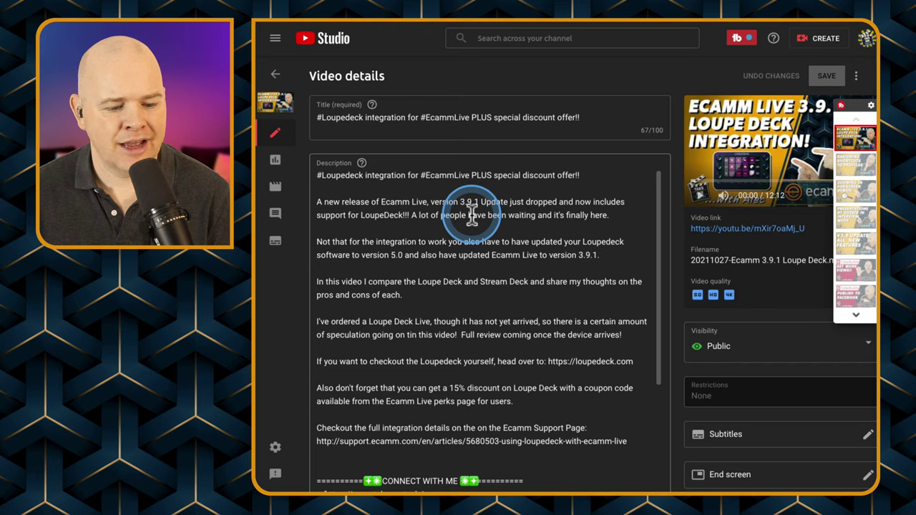
{"action": "scroll", "coordinate": [472, 215], "scroll_direction": "down", "scroll_amount": 1}
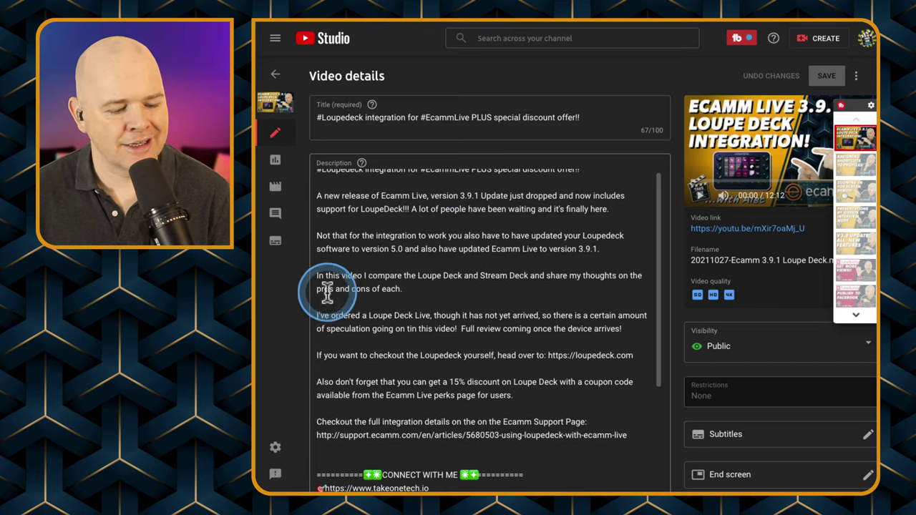
{"action": "left_click", "coordinate": [276, 450]}
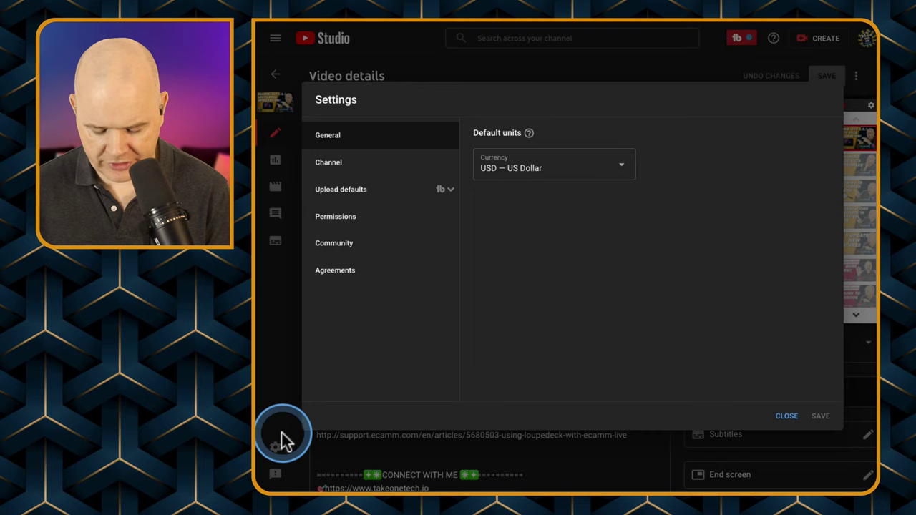
Review the 3268-character default description under Upload defaults, then close Settings.
{"action": "left_click", "coordinate": [349, 199]}
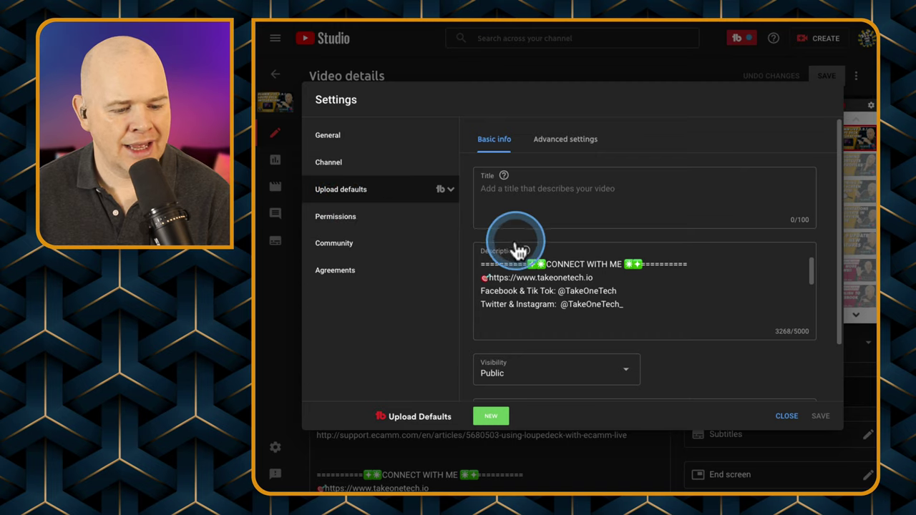
{"action": "left_click", "coordinate": [519, 251]}
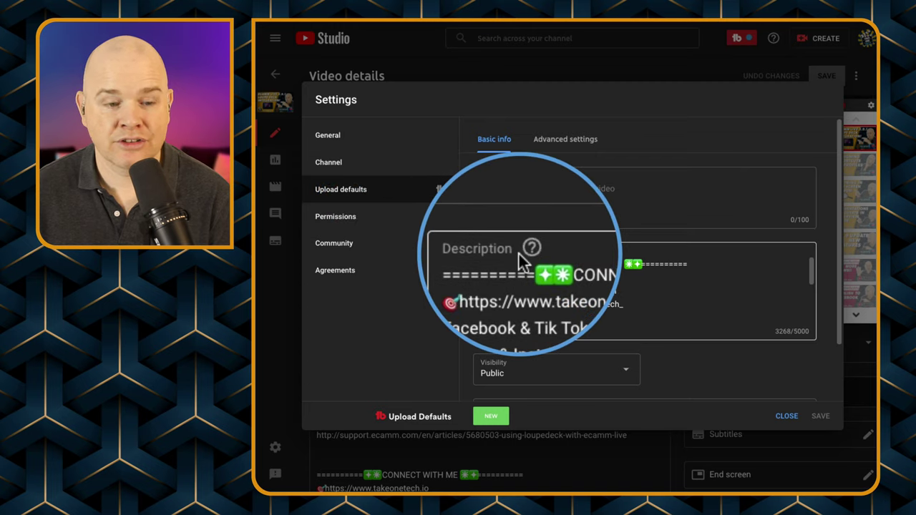
{"action": "left_click", "coordinate": [702, 206]}
{"action": "left_click", "coordinate": [698, 333]}
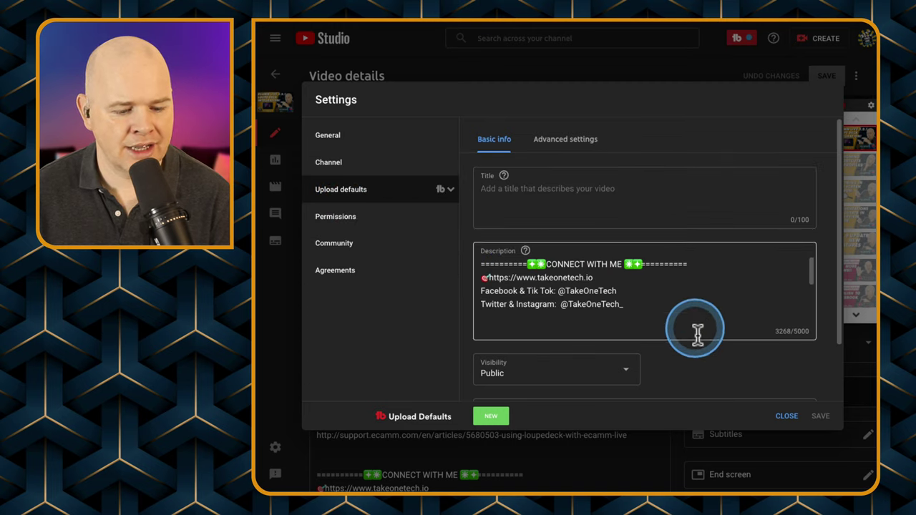
{"action": "mouse_move", "coordinate": [835, 266]}
{"action": "left_mouse_down"}
{"action": "mouse_move", "coordinate": [844, 326]}
{"action": "mouse_move", "coordinate": [838, 262]}
{"action": "left_mouse_up"}
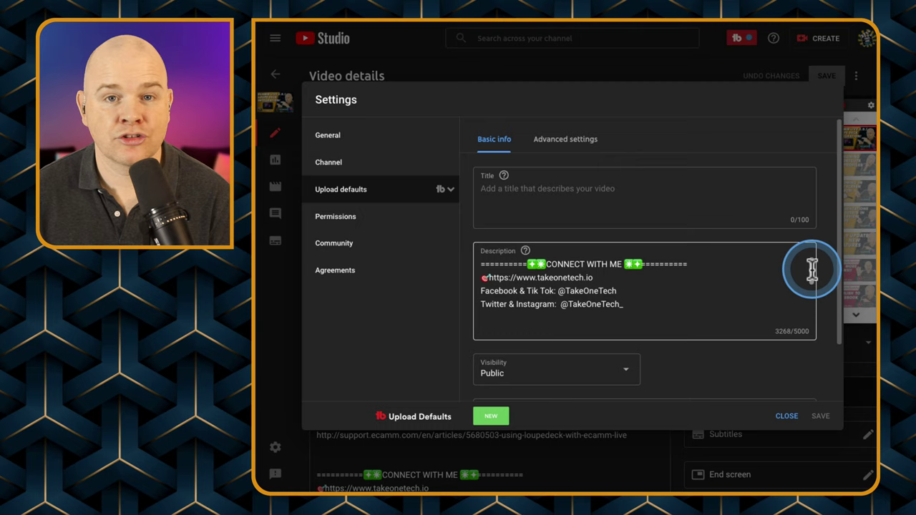
{"action": "mouse_move", "coordinate": [811, 269]}
{"action": "left_mouse_down"}
{"action": "mouse_move", "coordinate": [814, 298]}
{"action": "mouse_move", "coordinate": [812, 265]}
{"action": "left_mouse_up"}
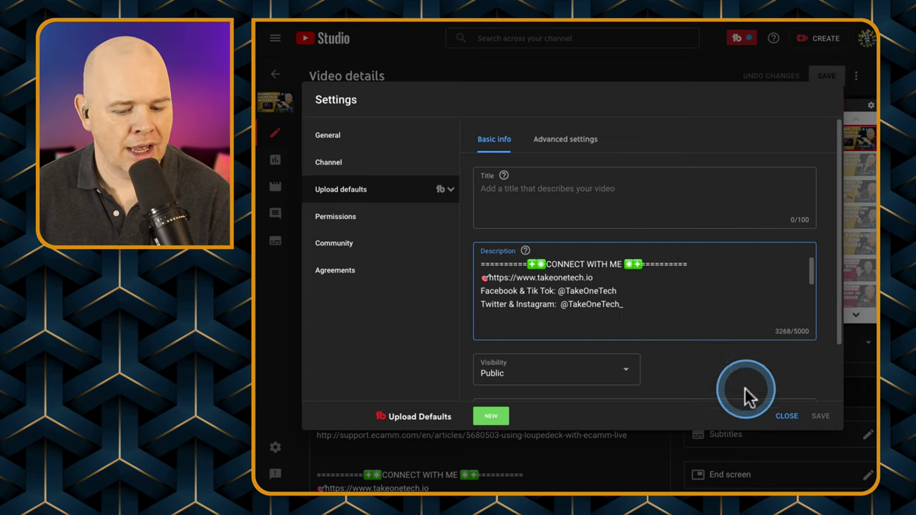
{"action": "left_click", "coordinate": [787, 417]}
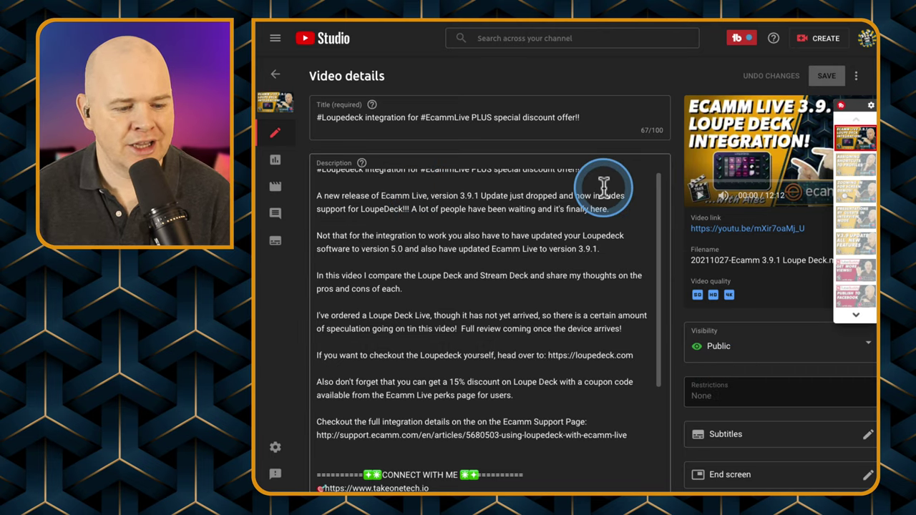
{"action": "left_click_drag", "start_coordinate": [478, 195], "coordinate": [589, 276]}
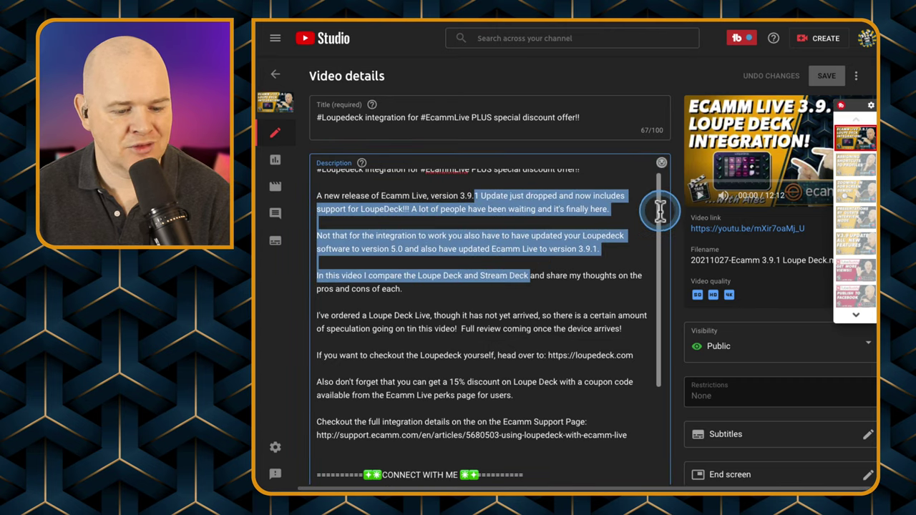
{"action": "scroll", "coordinate": [657, 212], "scroll_direction": "down", "scroll_amount": 3}
{"action": "scroll", "coordinate": [659, 228], "scroll_direction": "down", "scroll_amount": 1}
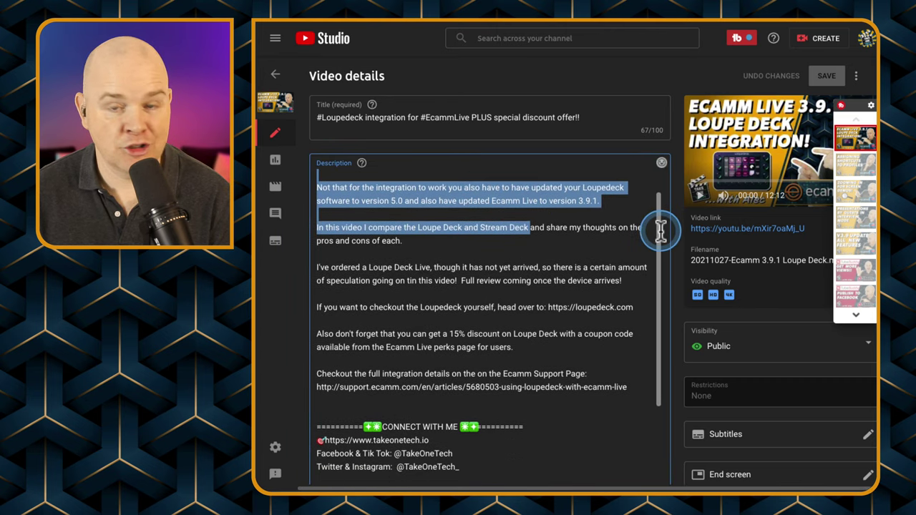
{"action": "scroll", "coordinate": [661, 229], "scroll_direction": "down", "scroll_amount": 4}
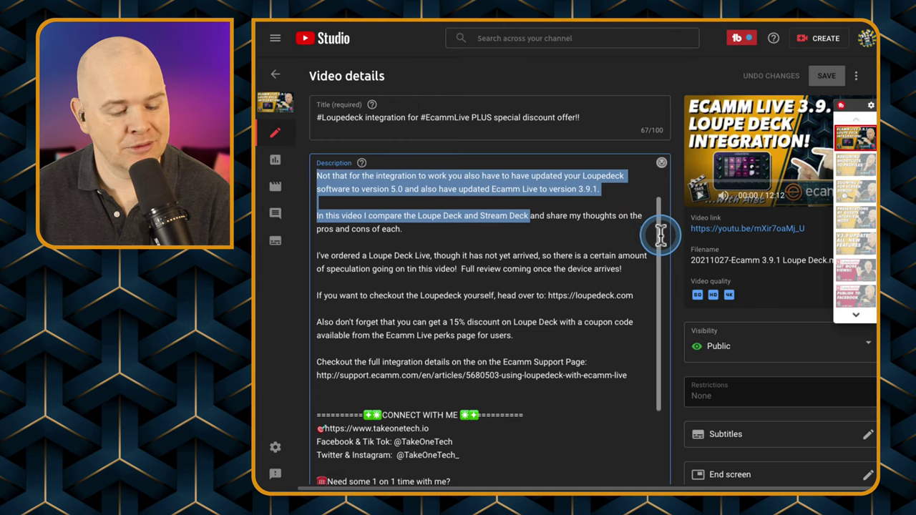
{"action": "scroll", "coordinate": [661, 245], "scroll_direction": "down", "scroll_amount": 2}
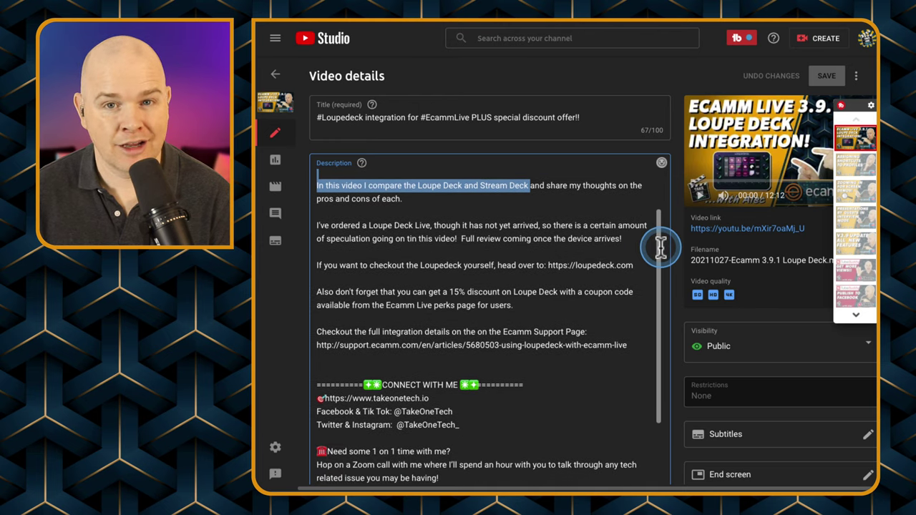
{"action": "left_click_drag", "start_coordinate": [662, 249], "coordinate": [658, 279]}
{"action": "left_click", "coordinate": [432, 249]}
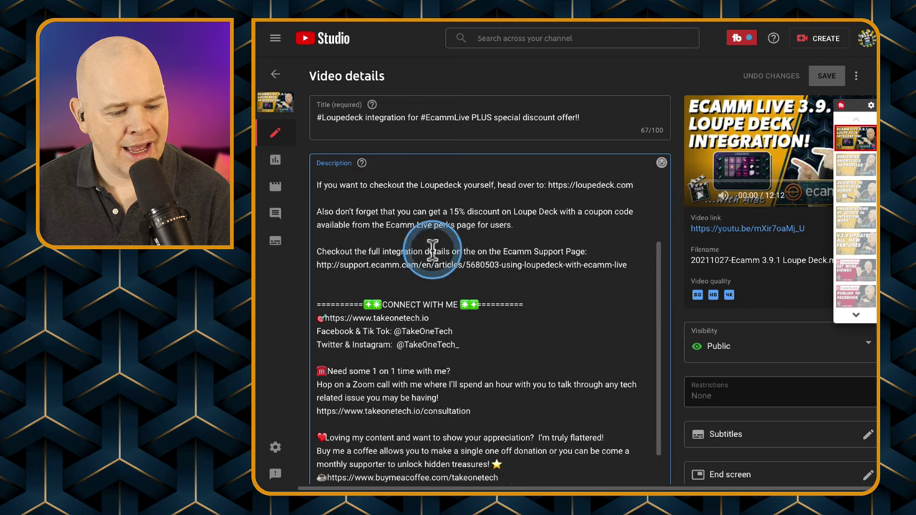
{"action": "left_click_drag", "start_coordinate": [352, 266], "coordinate": [328, 209]}
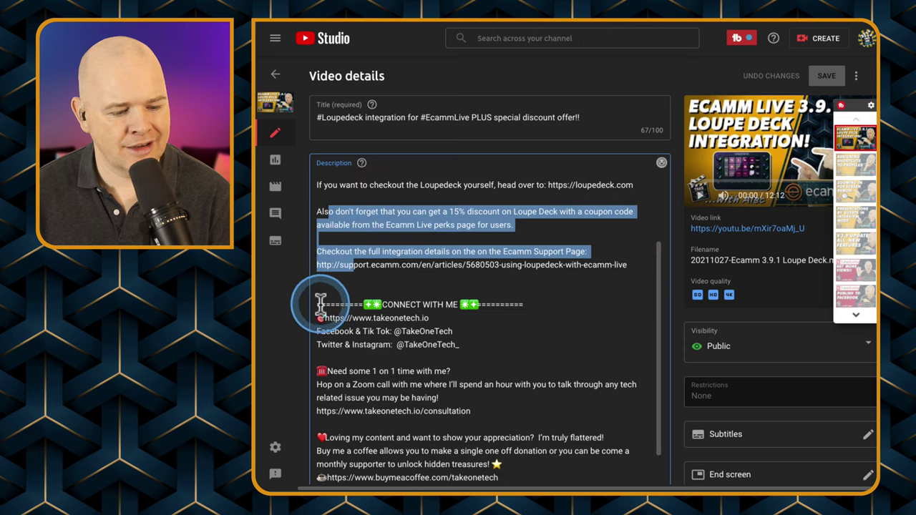
{"action": "left_click_drag", "start_coordinate": [321, 305], "coordinate": [516, 307]}
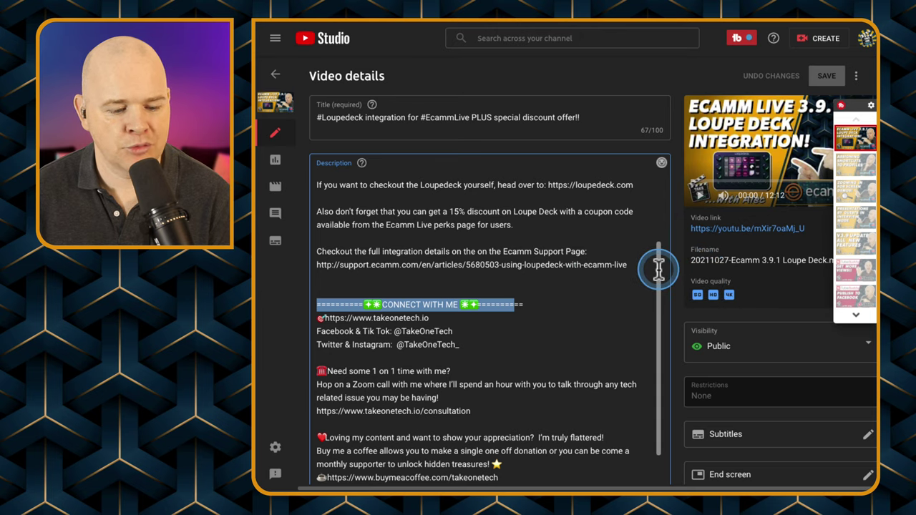
{"action": "left_click_drag", "start_coordinate": [659, 269], "coordinate": [656, 308]}
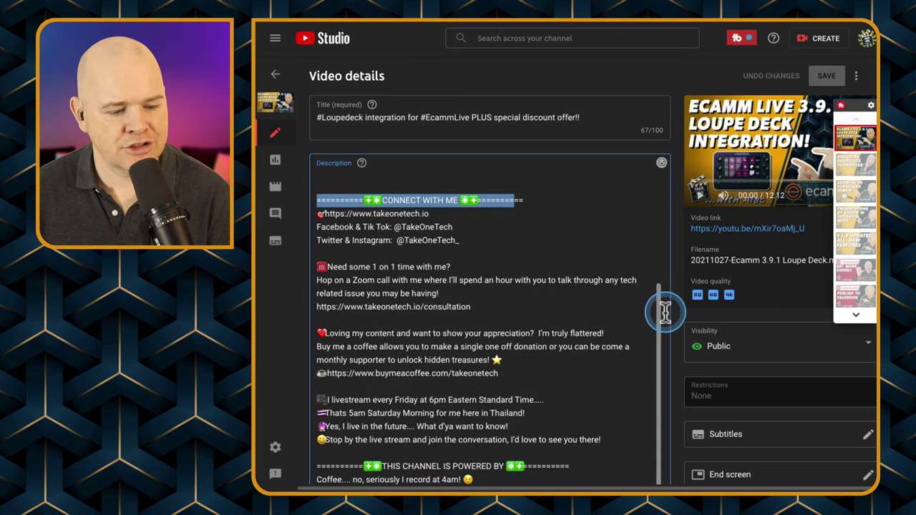
{"action": "left_click_drag", "start_coordinate": [323, 214], "coordinate": [413, 224]}
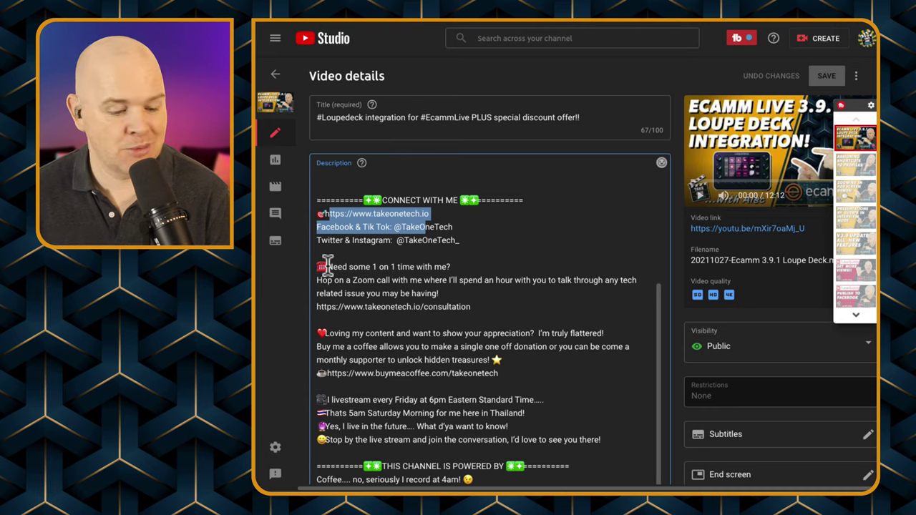
{"action": "left_click_drag", "start_coordinate": [328, 266], "coordinate": [657, 322]}
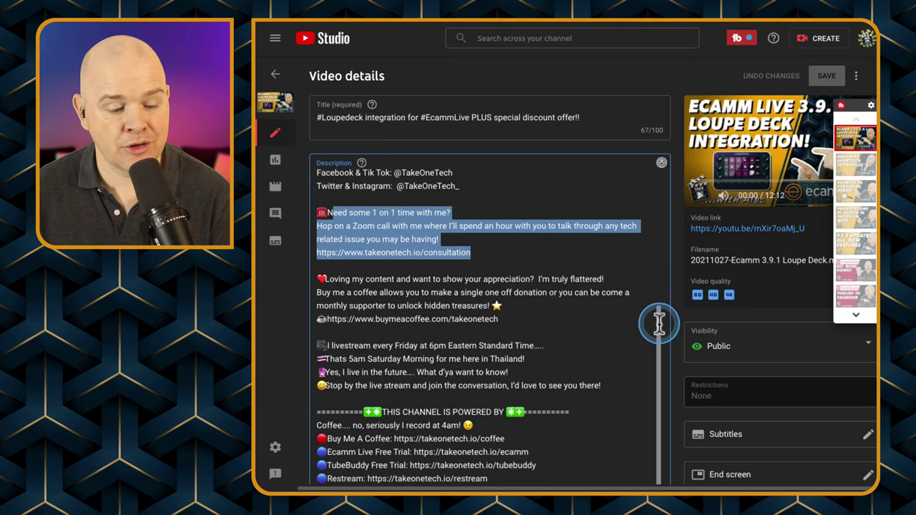
{"action": "left_click", "coordinate": [480, 251]}
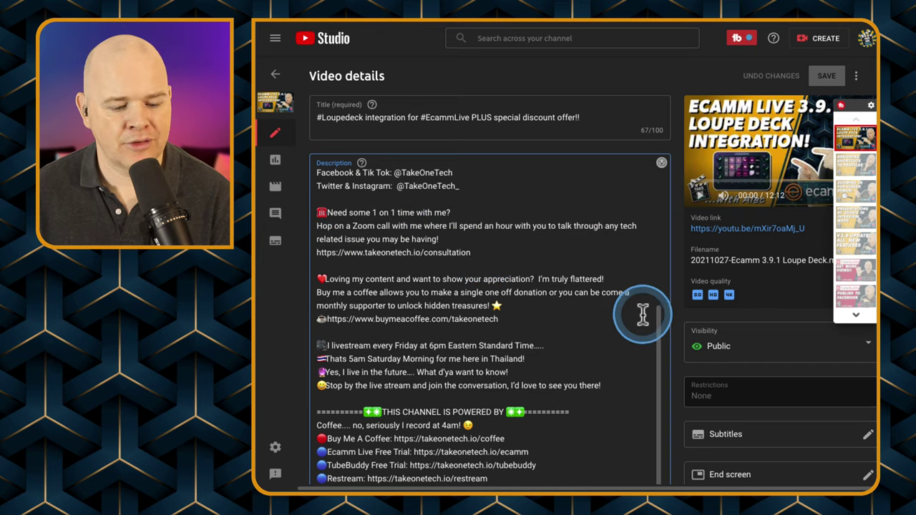
{"action": "left_click_drag", "start_coordinate": [659, 311], "coordinate": [658, 396]}
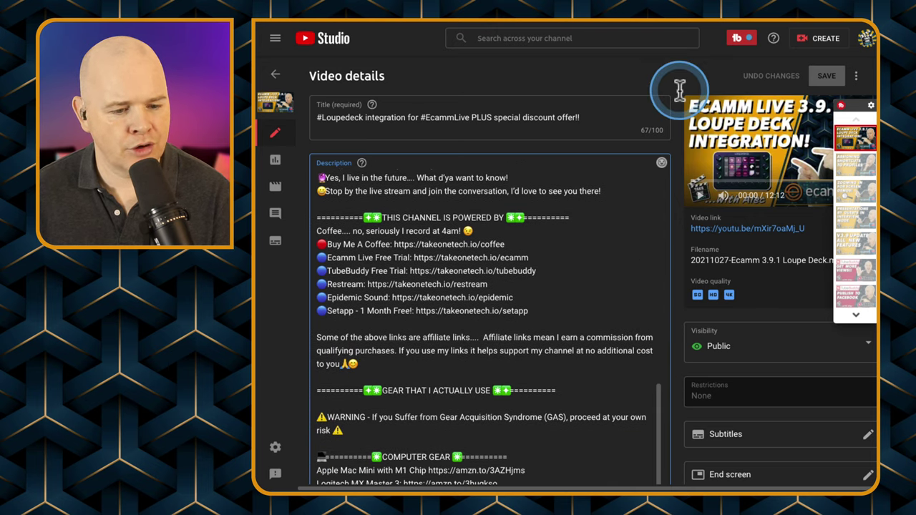
{"action": "scroll", "coordinate": [605, 367], "scroll_direction": "down", "scroll_amount": 5}
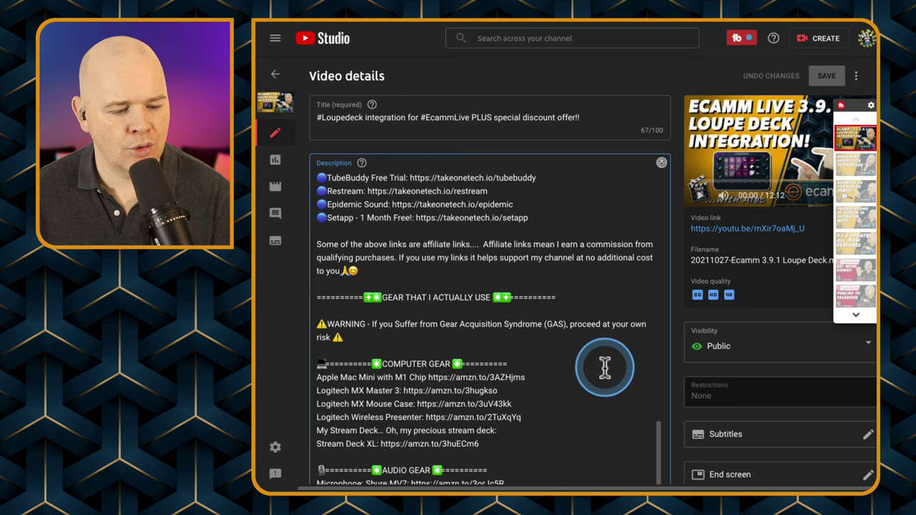
{"action": "scroll", "coordinate": [511, 307], "scroll_direction": "down", "scroll_amount": 3}
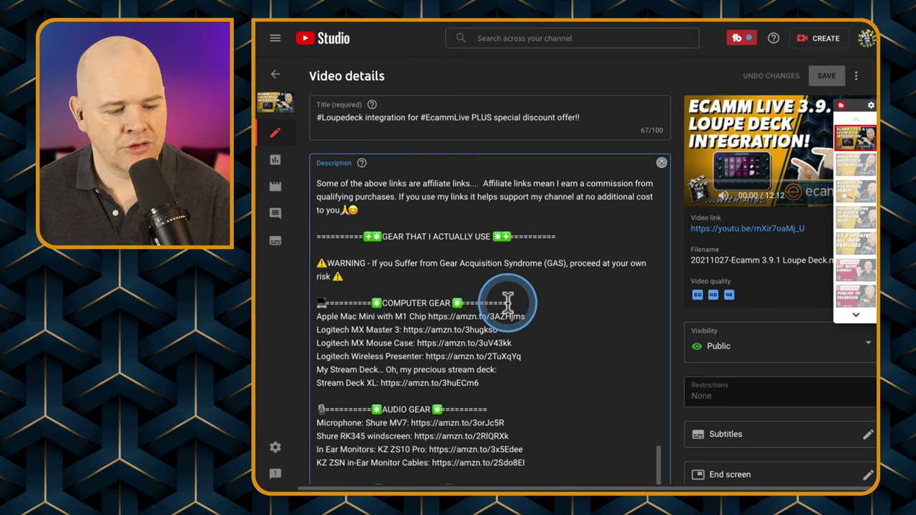
{"action": "scroll", "coordinate": [508, 301], "scroll_direction": "down", "scroll_amount": 6}
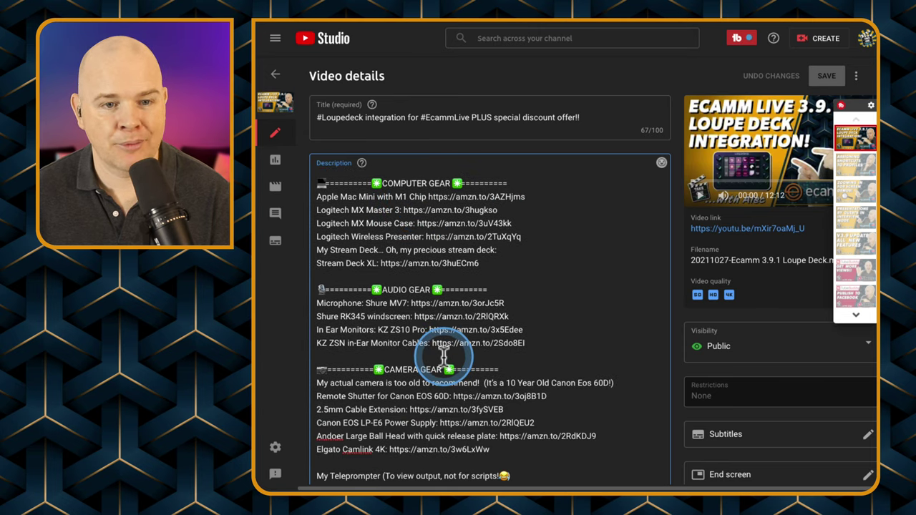
{"action": "scroll", "coordinate": [473, 443], "scroll_direction": "down", "scroll_amount": 5}
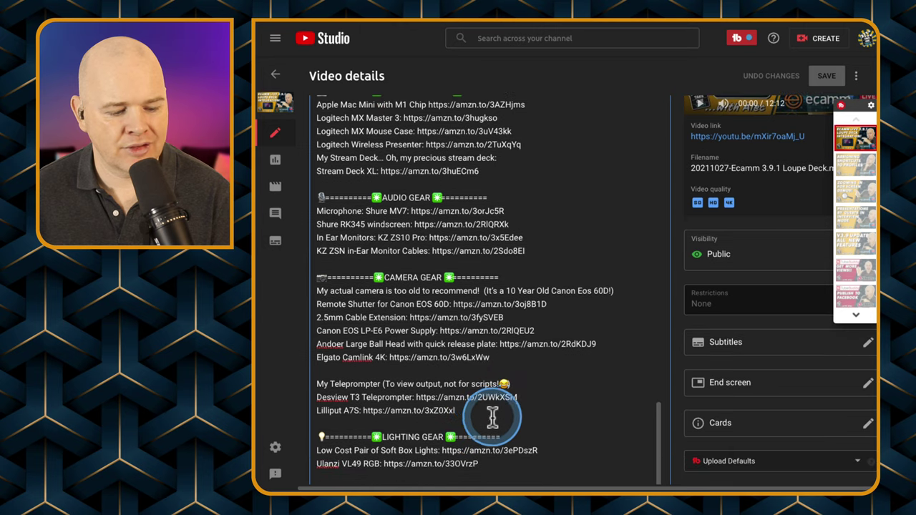
{"action": "scroll", "coordinate": [493, 417], "scroll_direction": "down", "scroll_amount": 8}
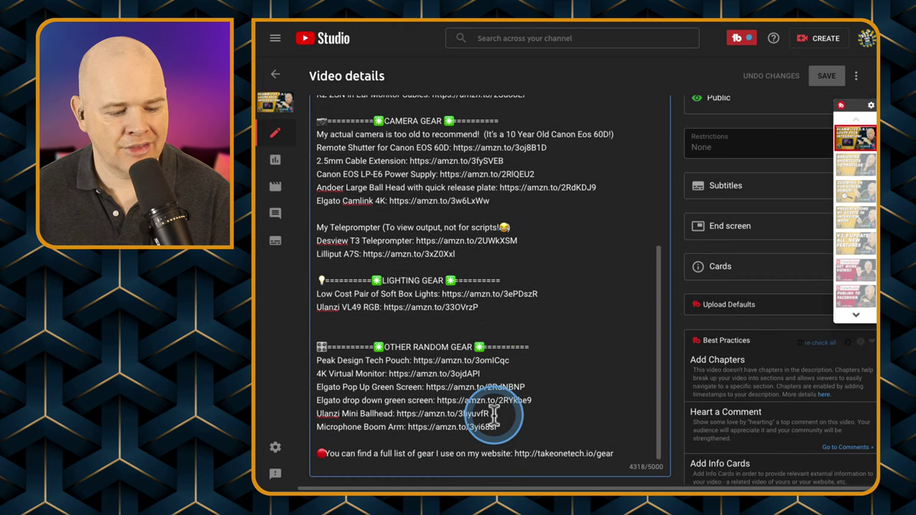
{"action": "scroll", "coordinate": [419, 429], "scroll_direction": "down", "scroll_amount": 9}
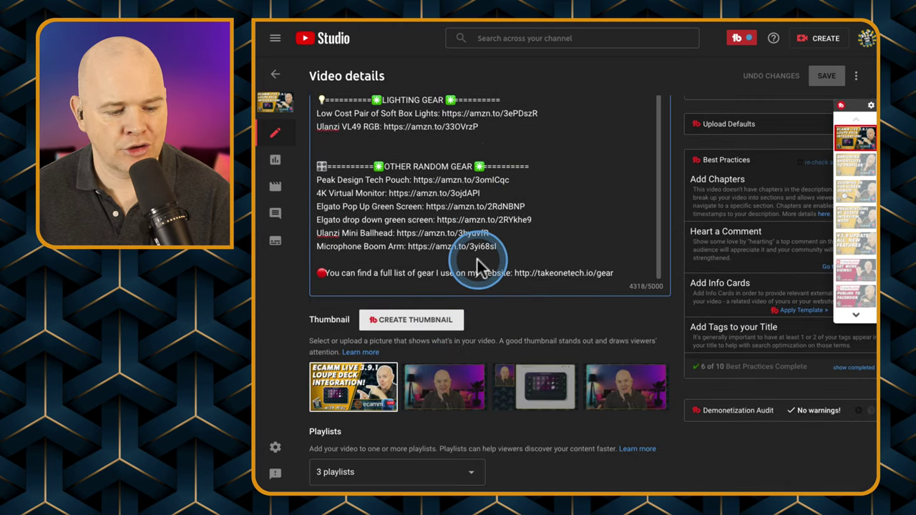
{"action": "scroll", "coordinate": [549, 236], "scroll_direction": "up", "scroll_amount": 1}
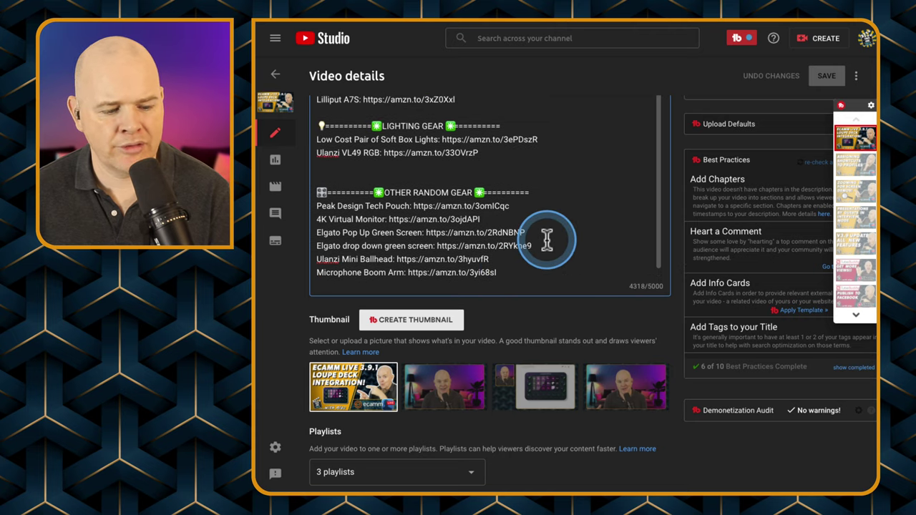
{"action": "left_click_drag", "start_coordinate": [541, 266], "coordinate": [365, 204]}
{"action": "scroll", "coordinate": [542, 224], "scroll_direction": "up", "scroll_amount": 4}
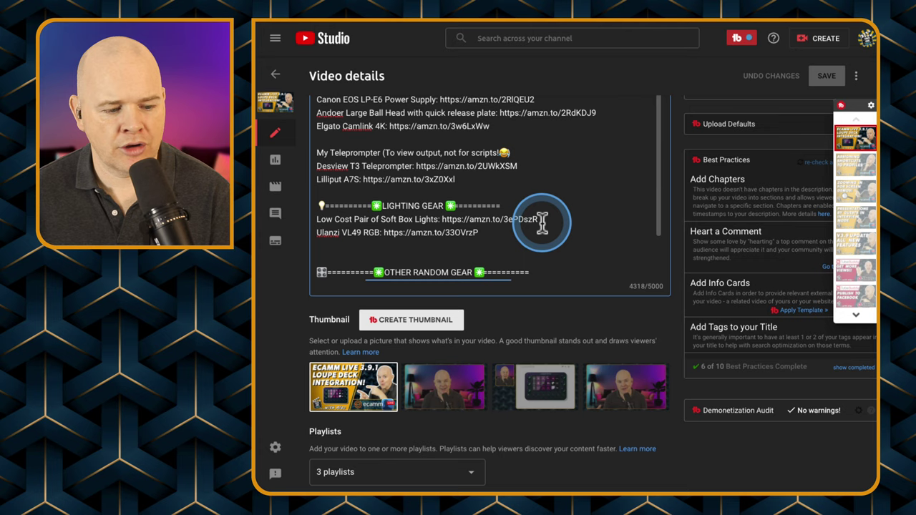
{"action": "scroll", "coordinate": [542, 224], "scroll_direction": "up", "scroll_amount": 5}
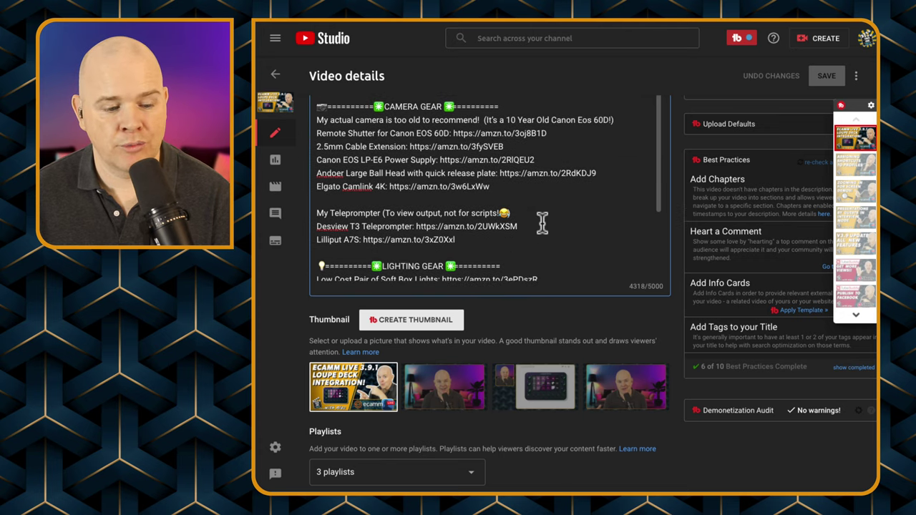
{"action": "scroll", "coordinate": [542, 225], "scroll_direction": "up", "scroll_amount": 7}
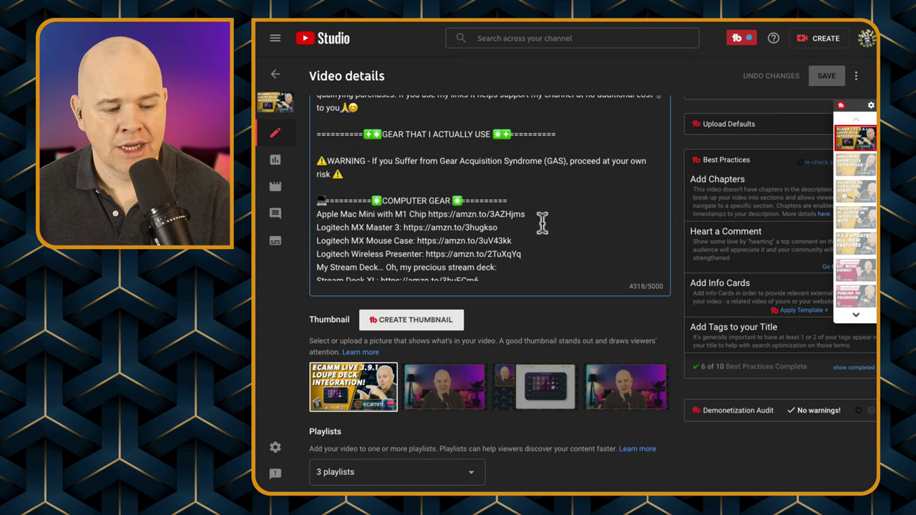
{"action": "scroll", "coordinate": [542, 224], "scroll_direction": "up", "scroll_amount": 8}
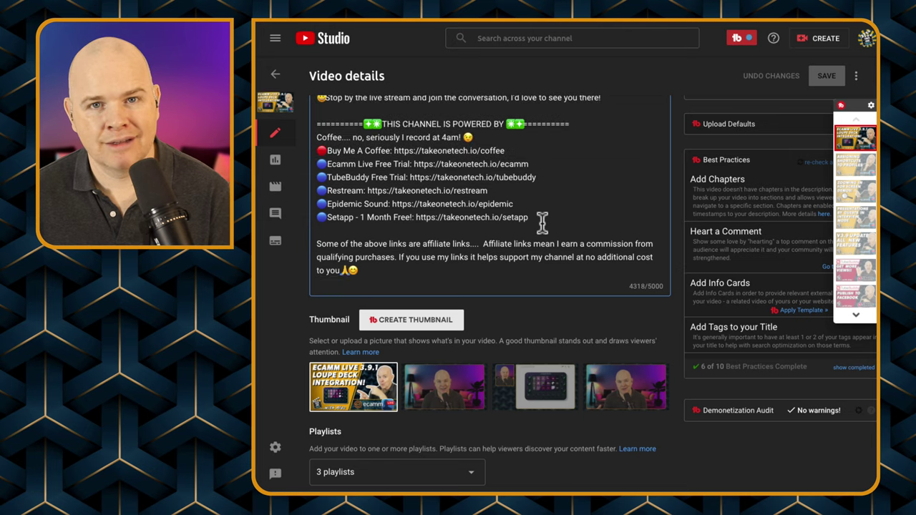
{"action": "scroll", "coordinate": [542, 224], "scroll_direction": "up", "scroll_amount": 2}
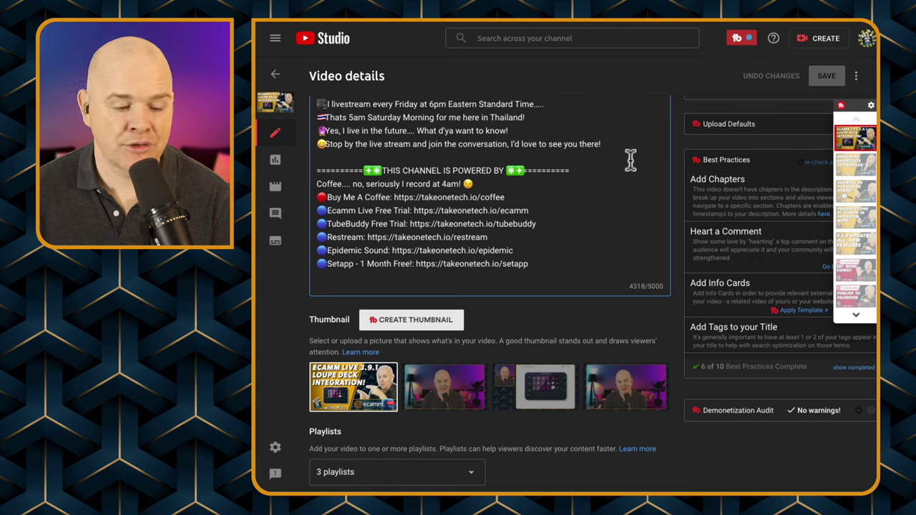
{"action": "scroll", "coordinate": [630, 161], "scroll_direction": "up", "scroll_amount": 5}
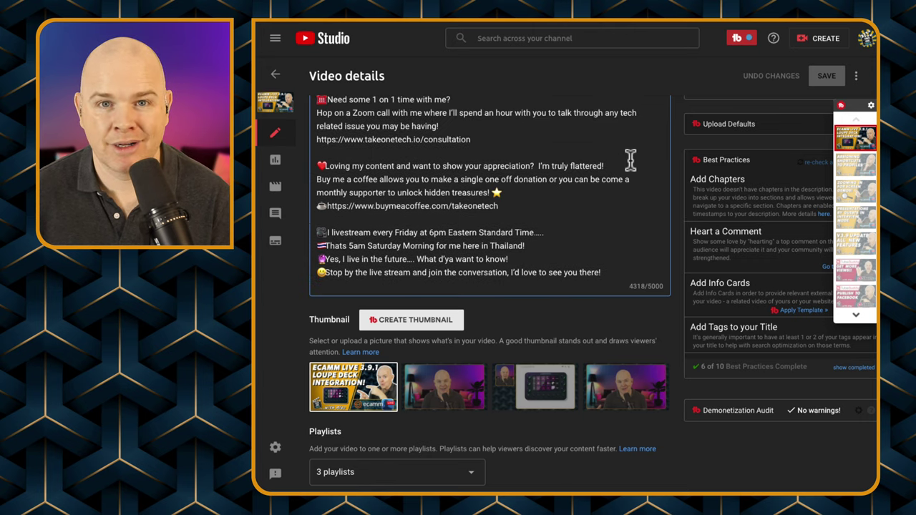
{"action": "scroll", "coordinate": [630, 160], "scroll_direction": "up", "scroll_amount": 3}
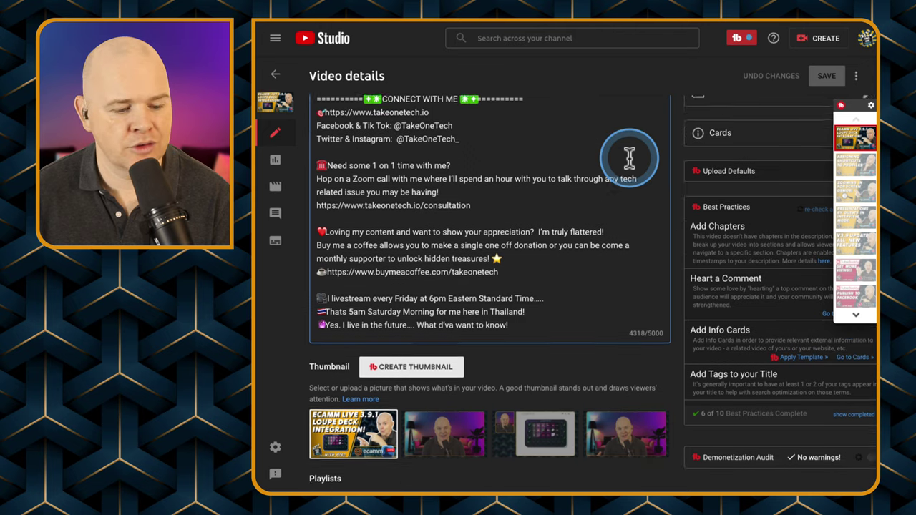
{"action": "scroll", "coordinate": [630, 158], "scroll_direction": "up", "scroll_amount": 6}
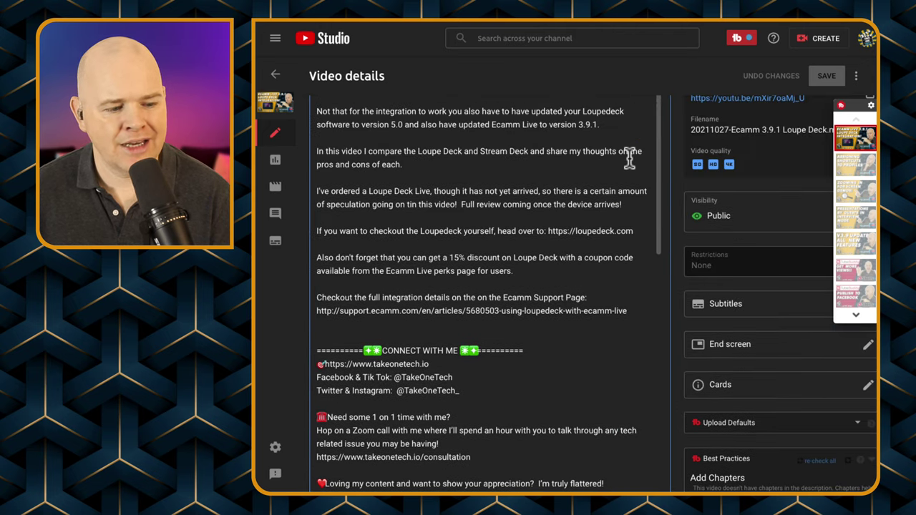
{"action": "scroll", "coordinate": [630, 159], "scroll_direction": "up", "scroll_amount": 2}
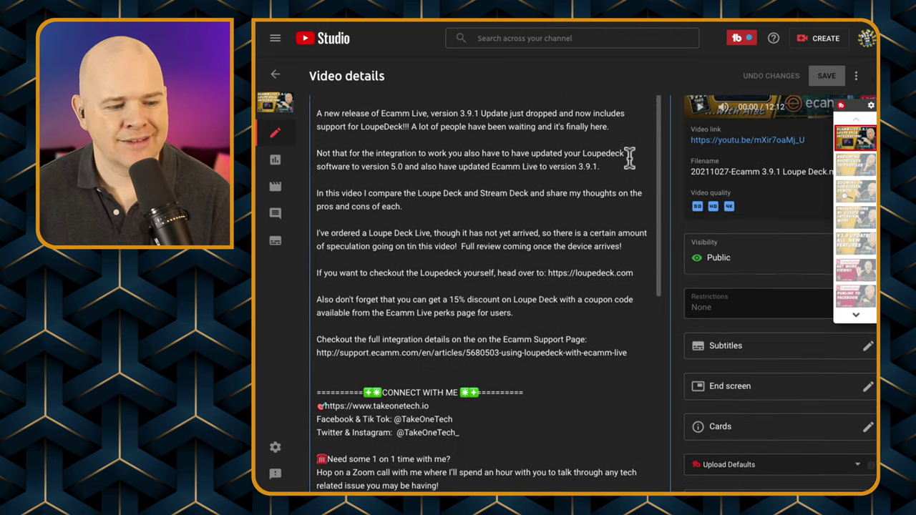
From Channel content, open the details of the 'Which Thumbnails Work' TubeBuddy short.
{"action": "left_click", "coordinate": [280, 80]}
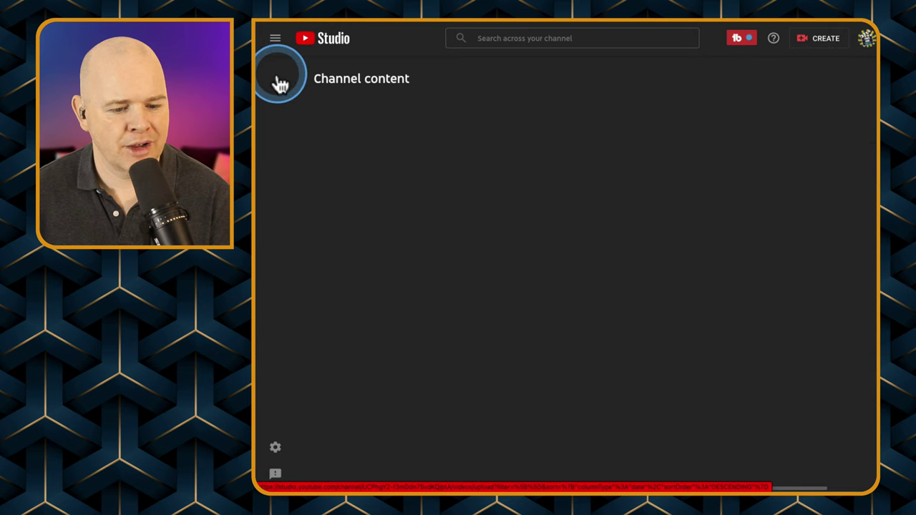
{"action": "scroll", "coordinate": [465, 209], "scroll_direction": "down", "scroll_amount": 5}
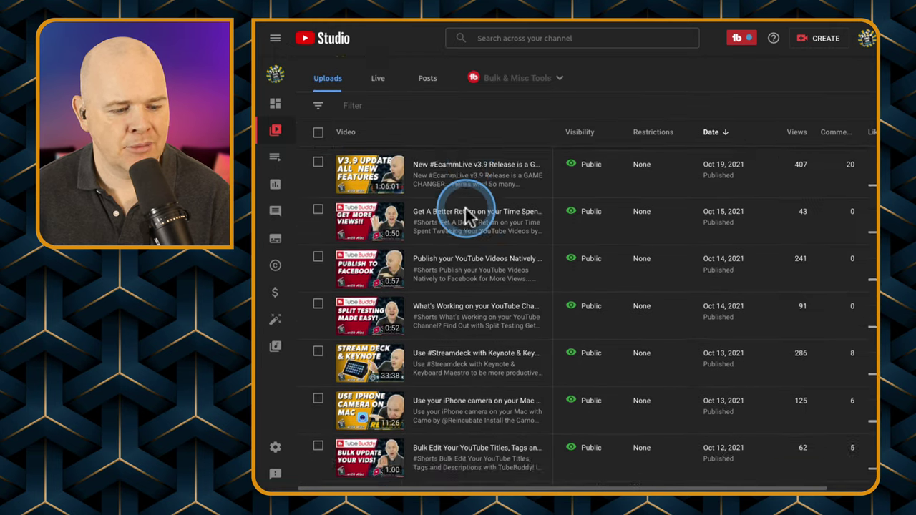
{"action": "scroll", "coordinate": [466, 208], "scroll_direction": "down", "scroll_amount": 5}
{"action": "scroll", "coordinate": [429, 229], "scroll_direction": "down", "scroll_amount": 1}
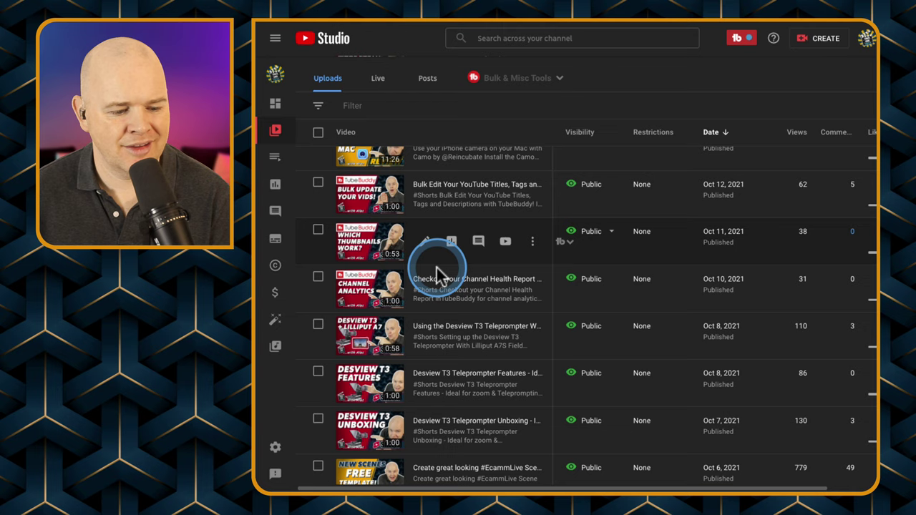
{"action": "left_click", "coordinate": [424, 238]}
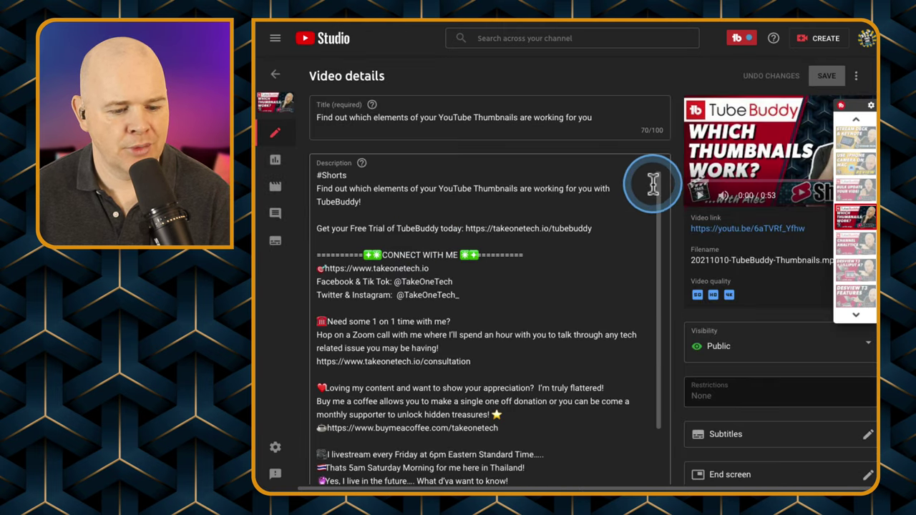
{"action": "scroll", "coordinate": [654, 198], "scroll_direction": "down", "scroll_amount": 2}
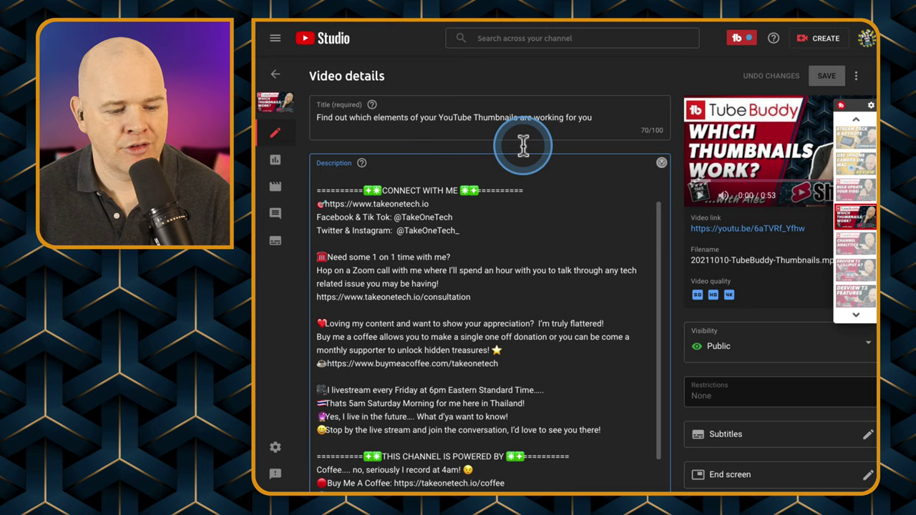
{"action": "left_click", "coordinate": [338, 172]}
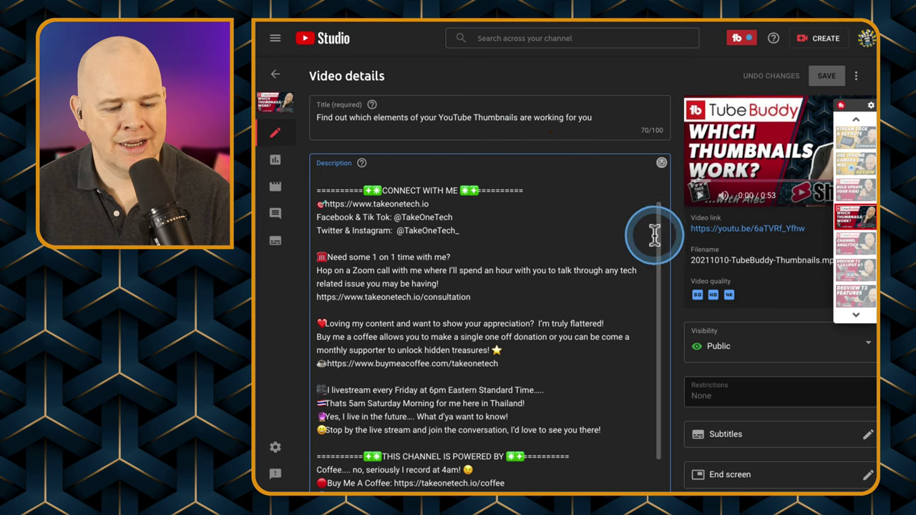
{"action": "left_click_drag", "start_coordinate": [655, 231], "coordinate": [654, 241]}
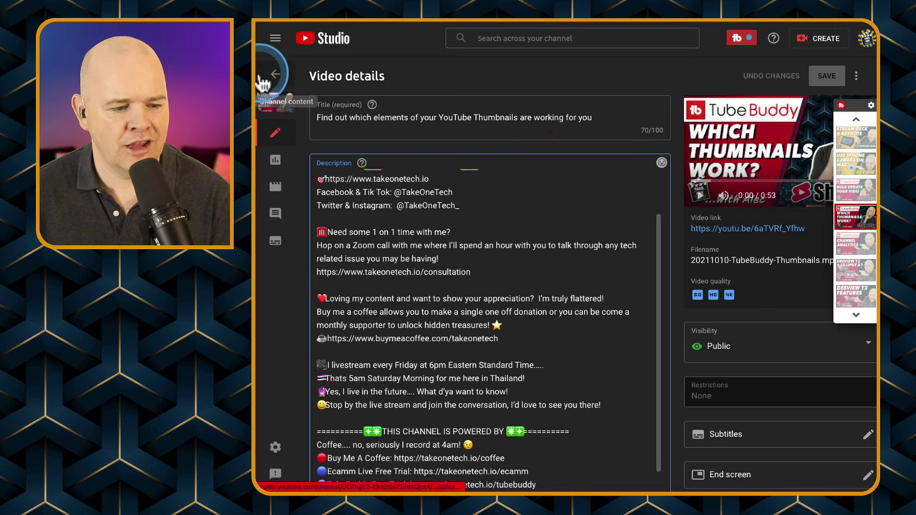
Leave Video details and return to the Channel content Uploads list.
{"action": "left_click", "coordinate": [335, 63]}
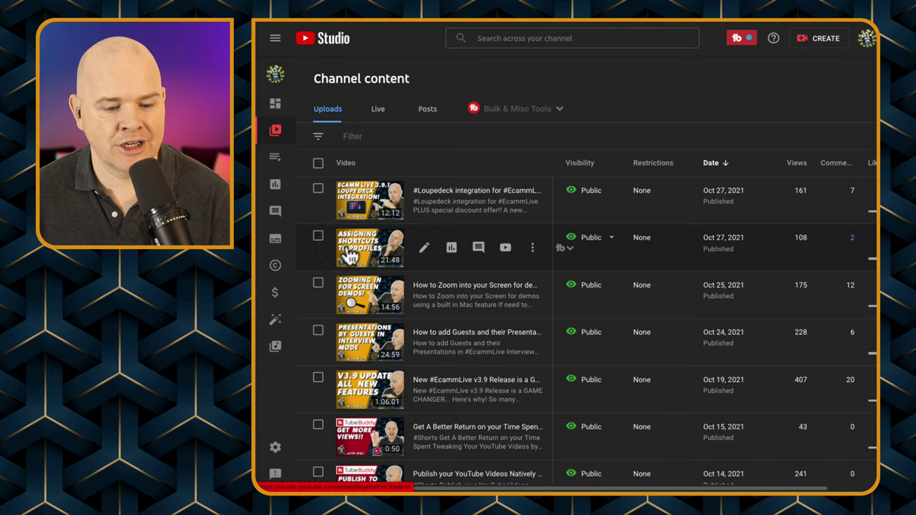
{"action": "left_click", "coordinate": [355, 257]}
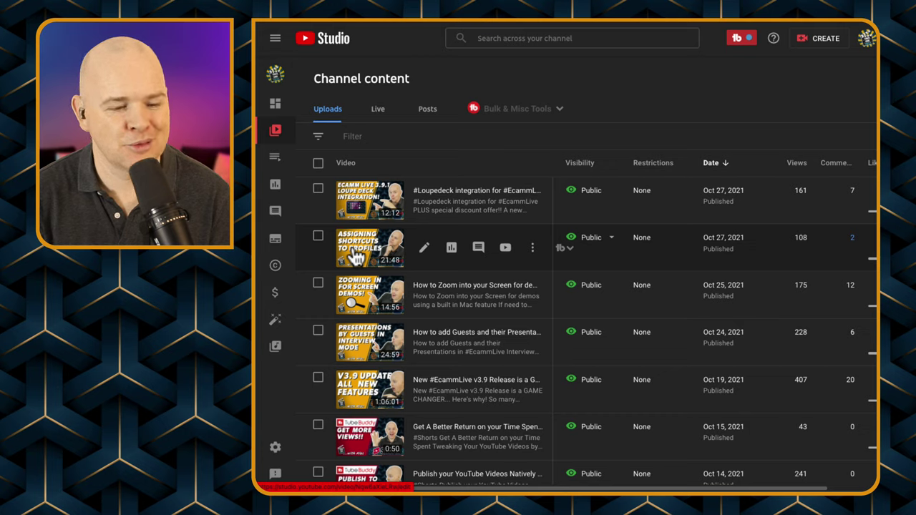
{"action": "left_click", "coordinate": [465, 206]}
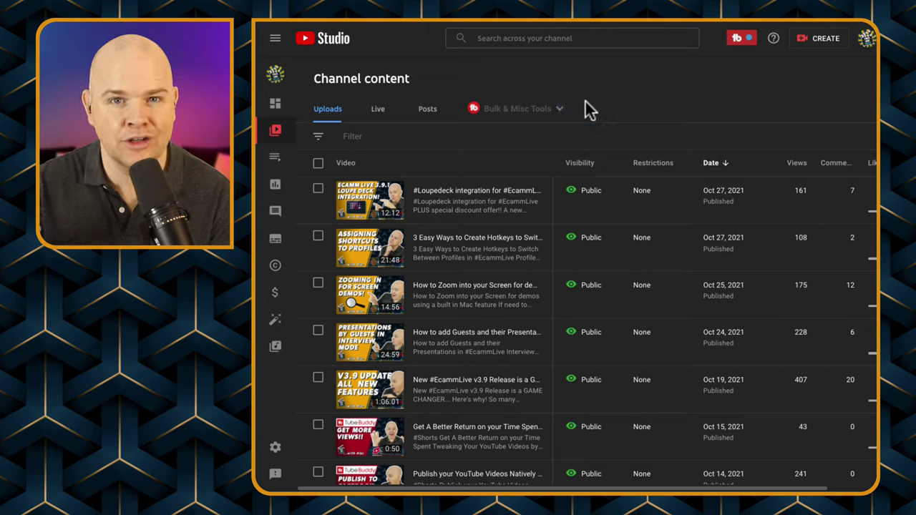
{"action": "left_click_drag", "start_coordinate": [585, 100], "coordinate": [654, 96]}
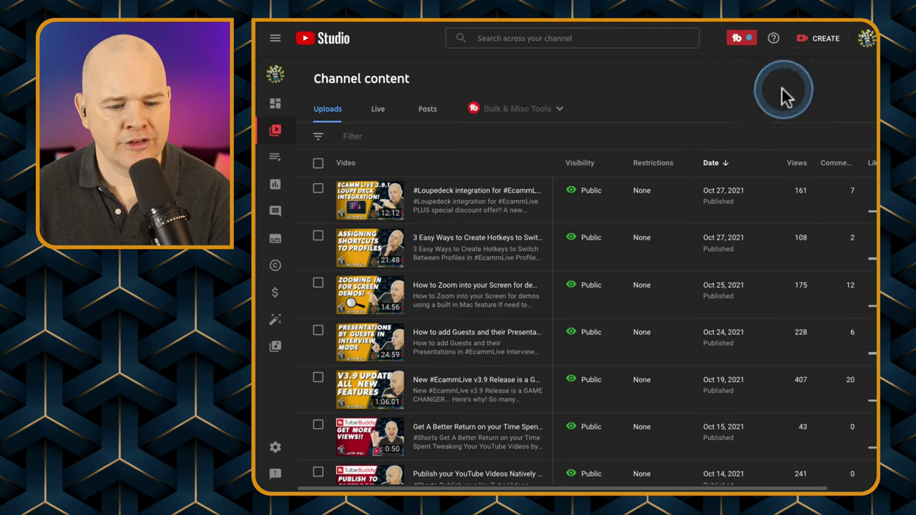
Choose Click Magnet under Extension Tools in the TubeBuddy menu.
{"action": "left_click", "coordinate": [742, 42]}
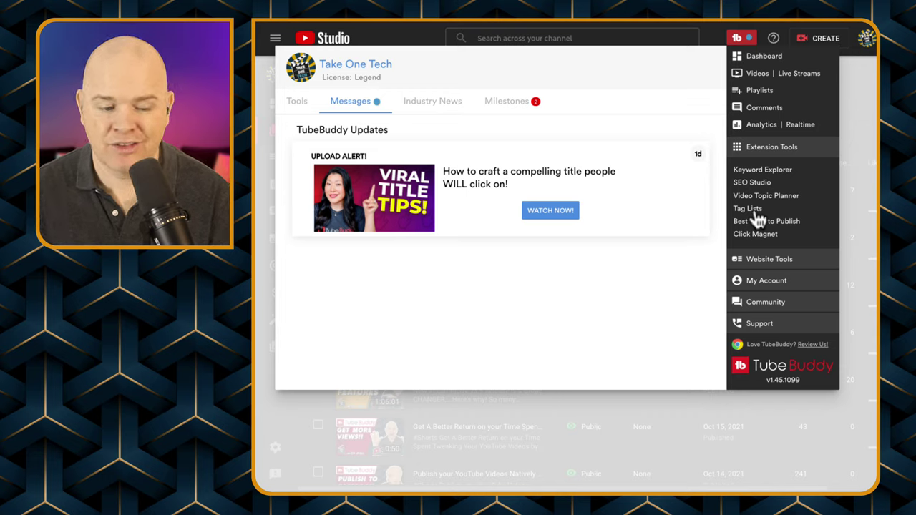
{"action": "left_click", "coordinate": [755, 230]}
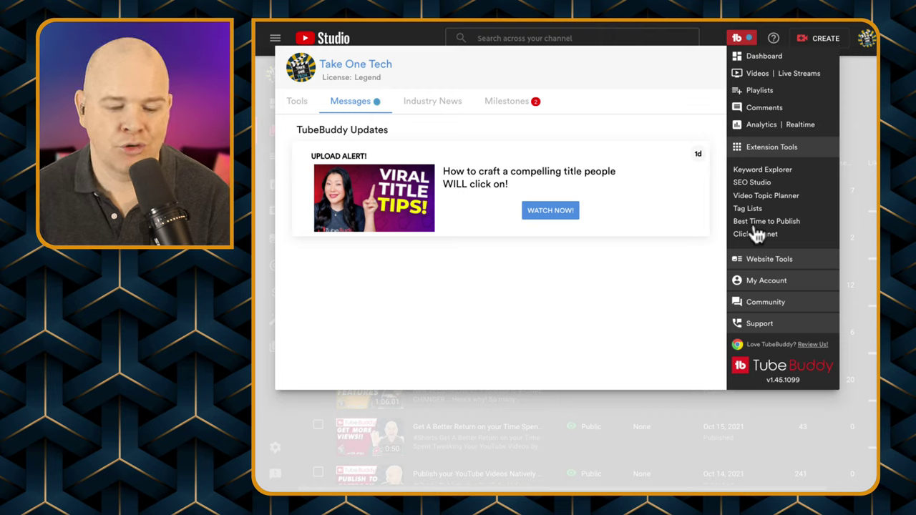
{"action": "left_click", "coordinate": [755, 229]}
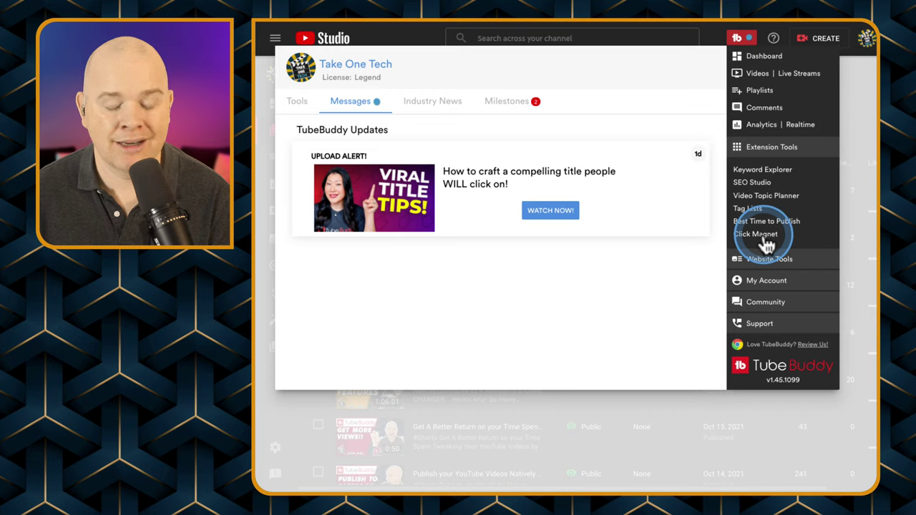
Close the Click Magnet panel, then open and close the TubeBuddy toolbar menu.
{"action": "left_click", "coordinate": [765, 240]}
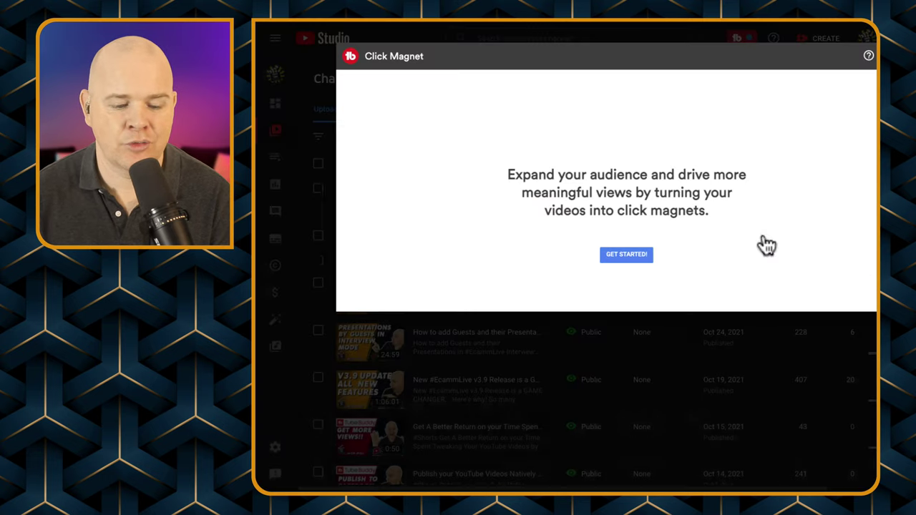
{"action": "left_click", "coordinate": [866, 49]}
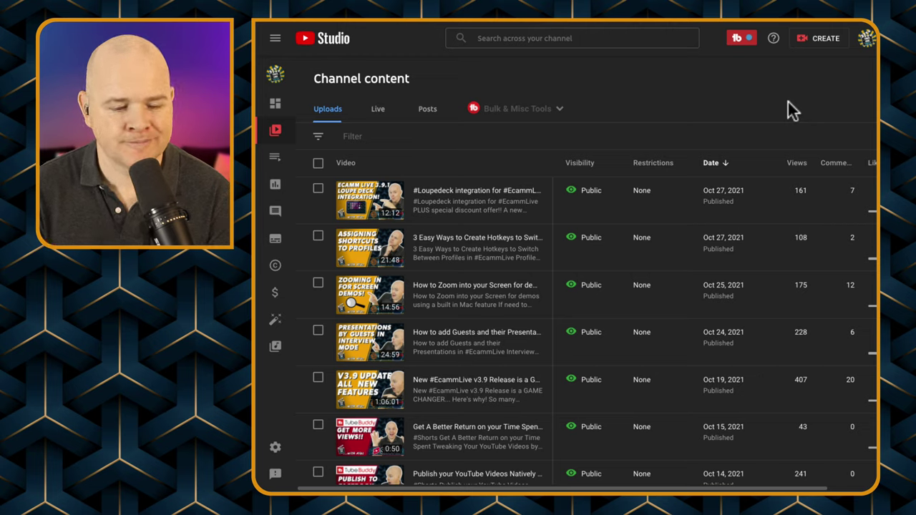
{"action": "left_click", "coordinate": [740, 40]}
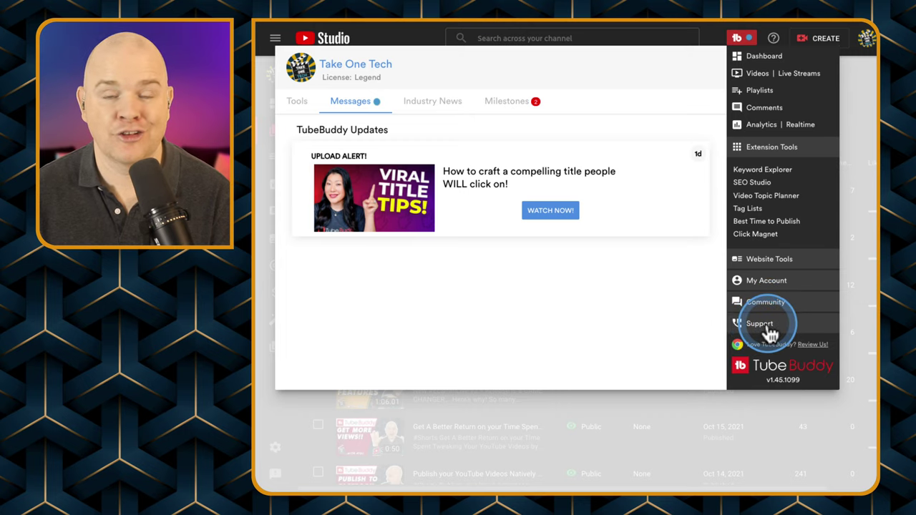
{"action": "left_click", "coordinate": [861, 81]}
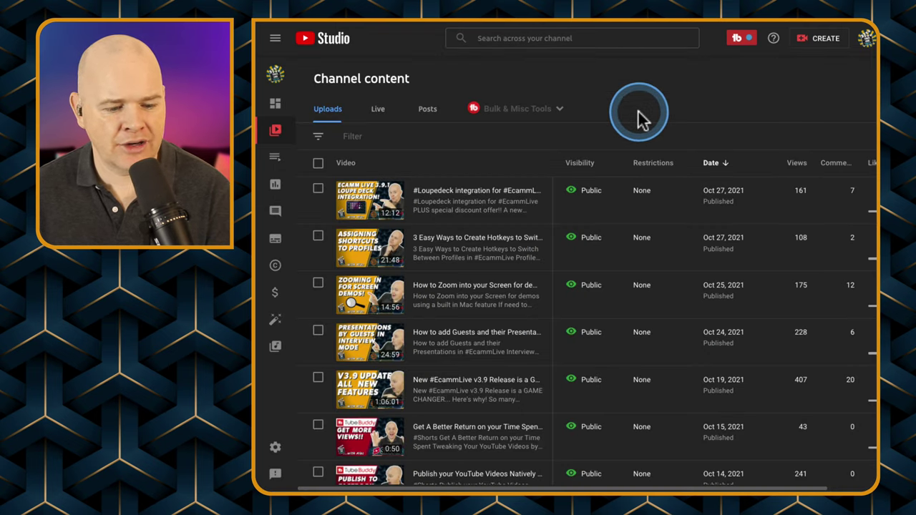
{"action": "mouse_move", "coordinate": [537, 193]}
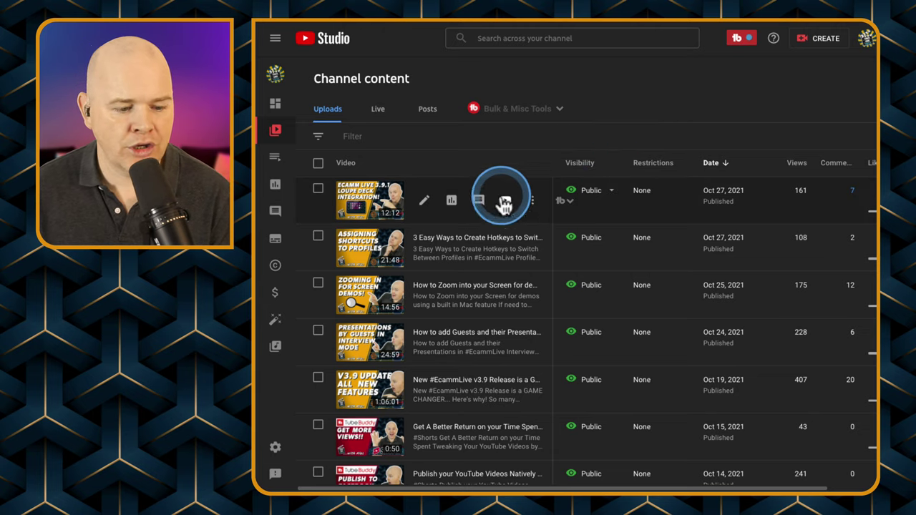
{"action": "left_click", "coordinate": [567, 207]}
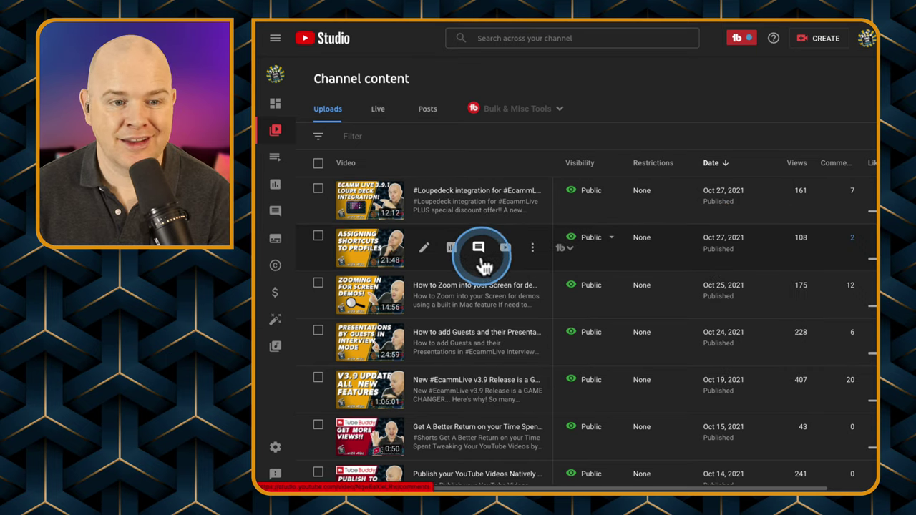
{"action": "left_click", "coordinate": [488, 280]}
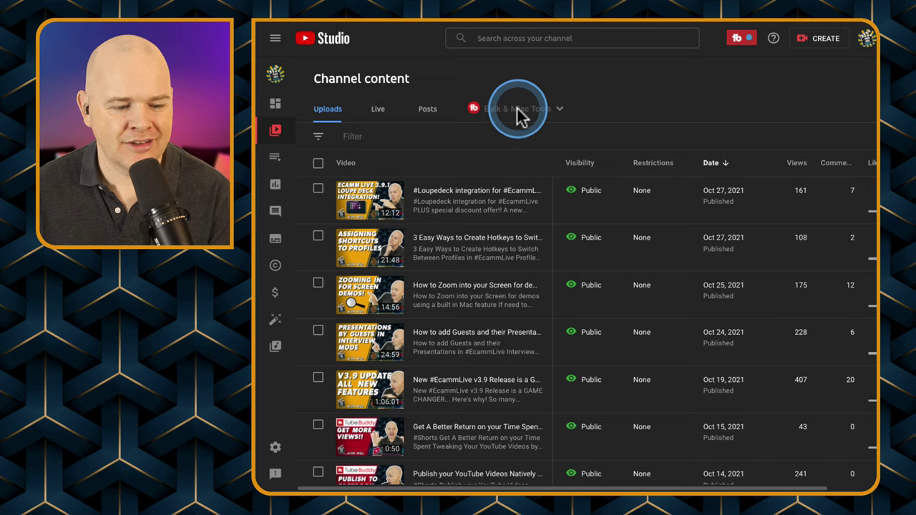
Pick Find & Replace Text under Bulk Video Processing in TubeBuddy's Bulk & Misc Tools.
{"action": "left_click", "coordinate": [559, 115]}
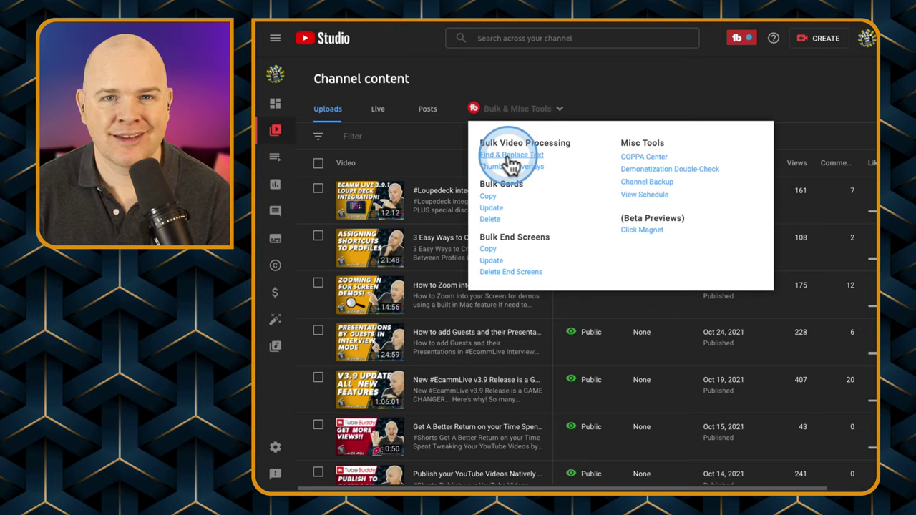
{"action": "left_click", "coordinate": [509, 157]}
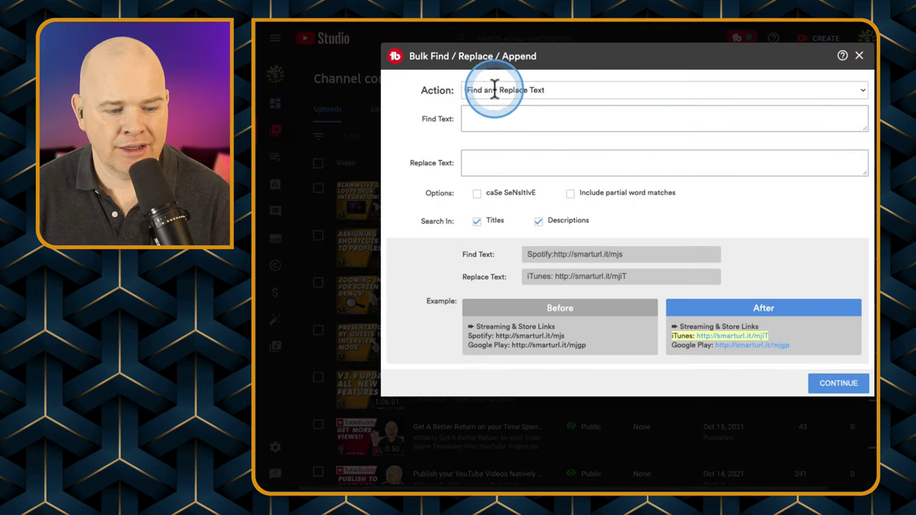
Keep Find and Replace Text as the bulk action and focus the Find Text box.
{"action": "left_click", "coordinate": [865, 98]}
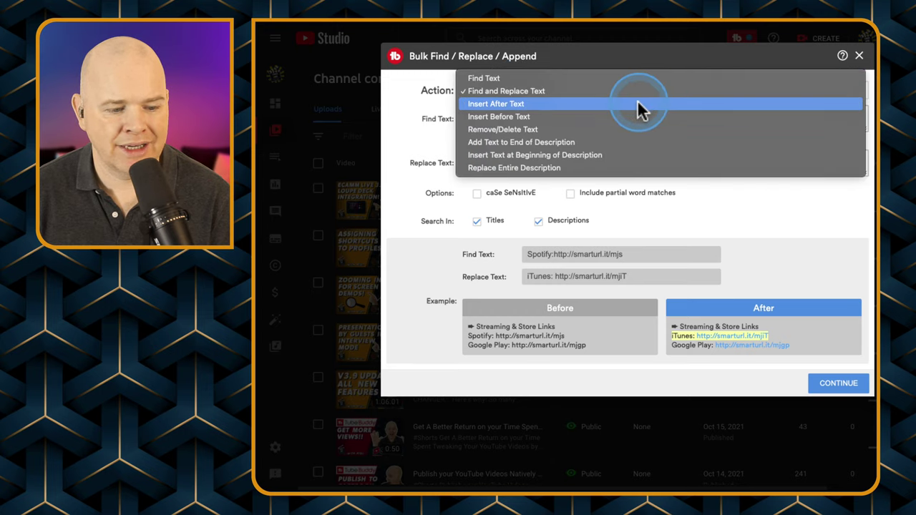
{"action": "left_click", "coordinate": [702, 131]}
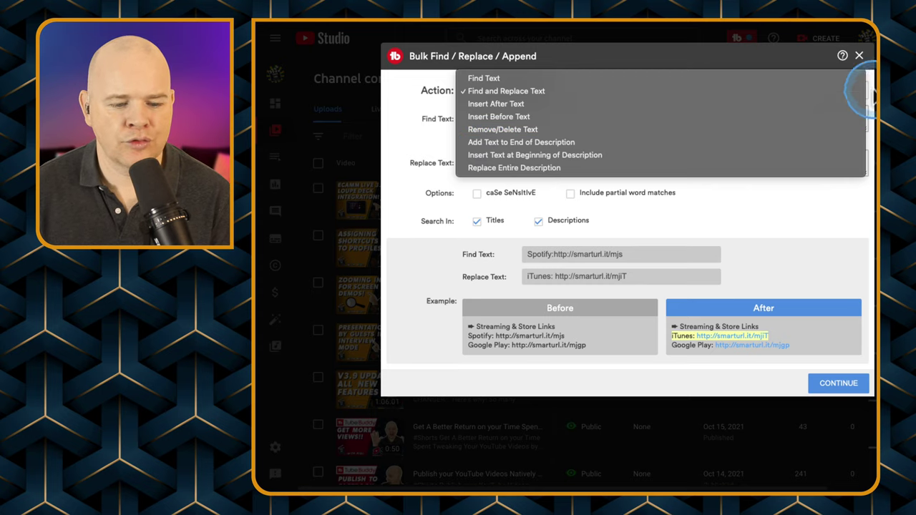
{"action": "left_click", "coordinate": [544, 93]}
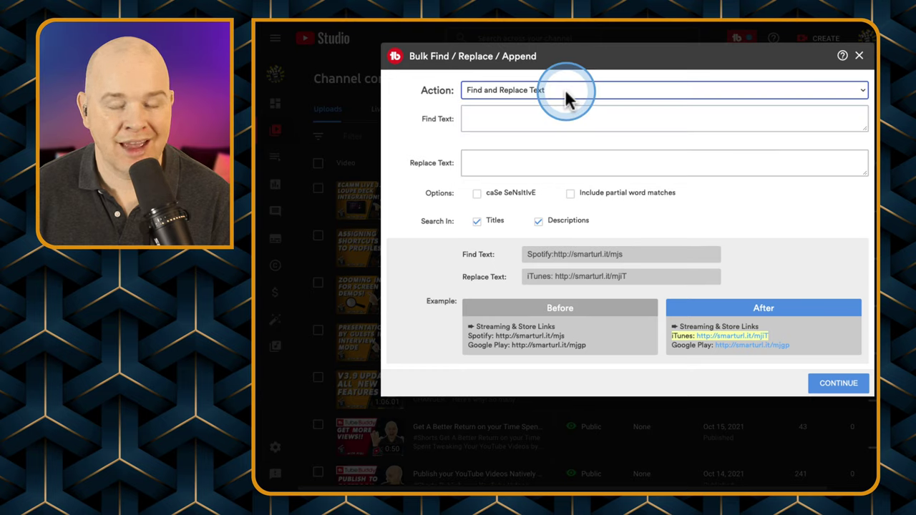
{"action": "left_click", "coordinate": [759, 121]}
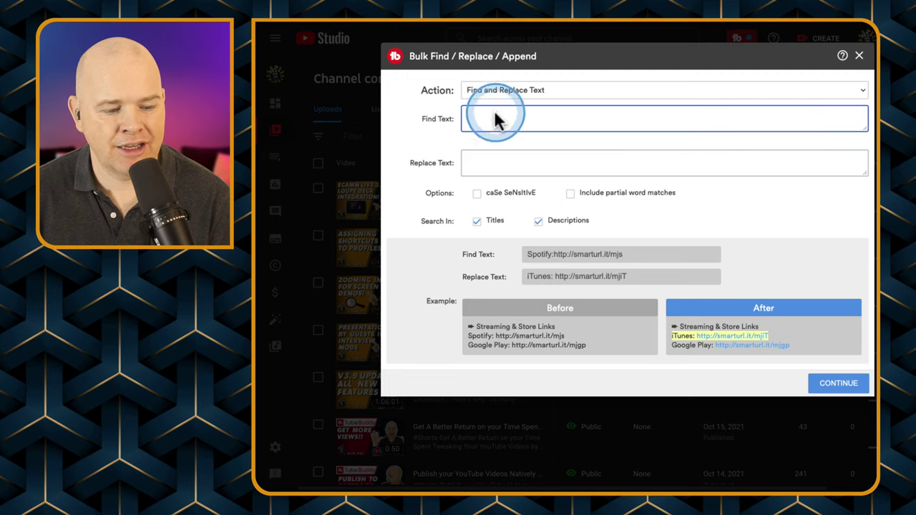
{"action": "left_click", "coordinate": [486, 160]}
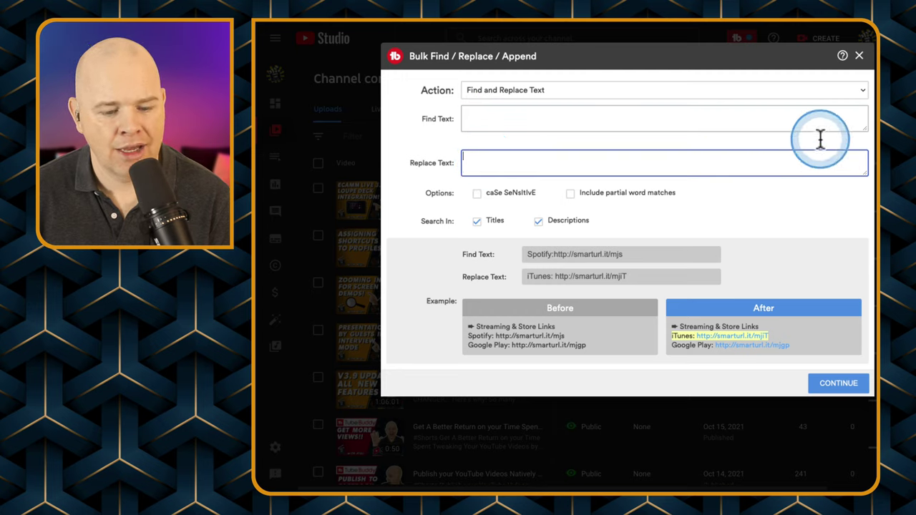
{"action": "mouse_move", "coordinate": [863, 128]}
{"action": "left_mouse_down"}
{"action": "mouse_move", "coordinate": [843, 468]}
{"action": "mouse_move", "coordinate": [855, 352]}
{"action": "mouse_move", "coordinate": [855, 118]}
{"action": "left_mouse_up"}
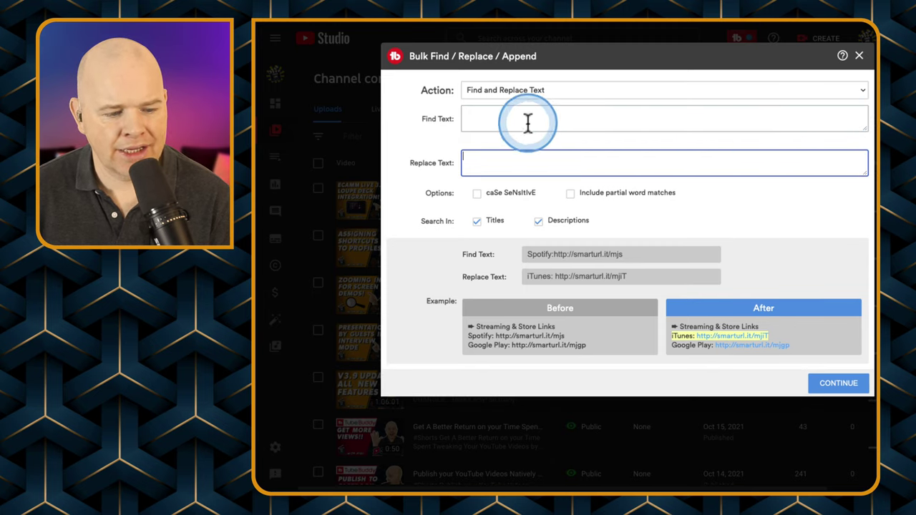
{"action": "left_click", "coordinate": [483, 120]}
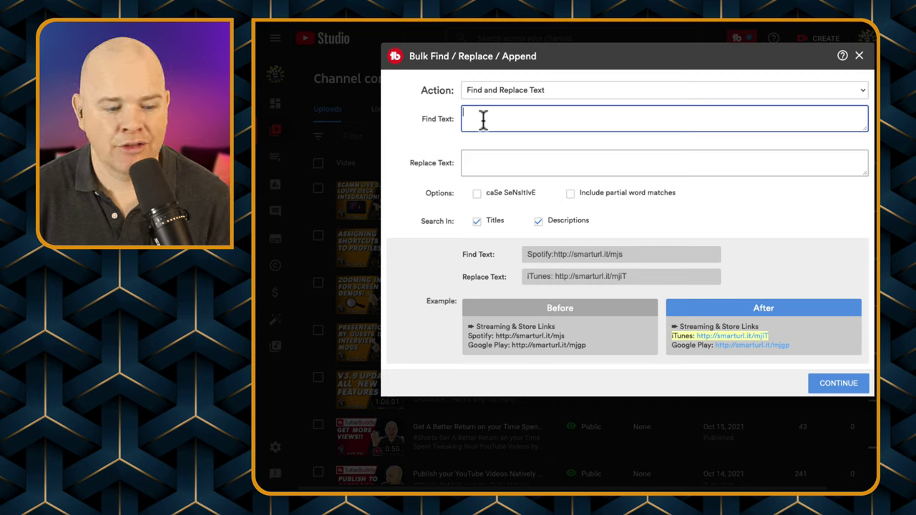
{"action": "left_click", "coordinate": [470, 161]}
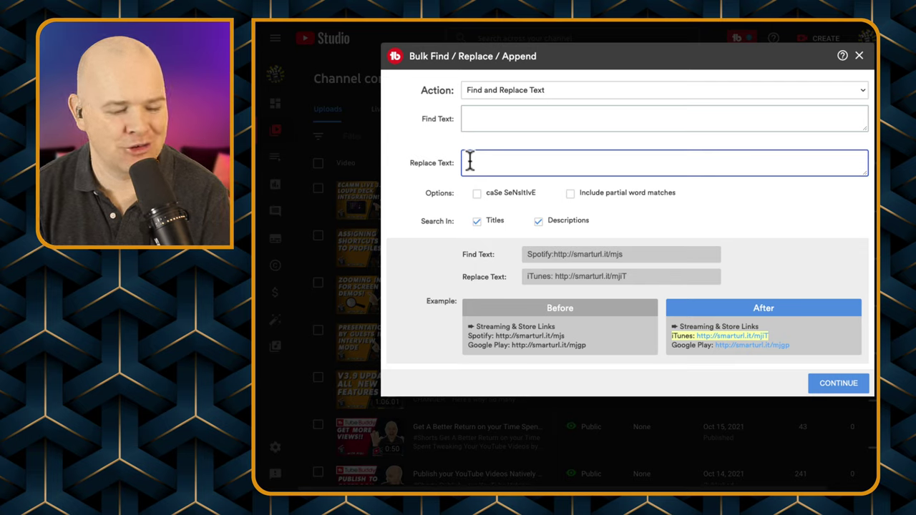
{"action": "left_click", "coordinate": [467, 166]}
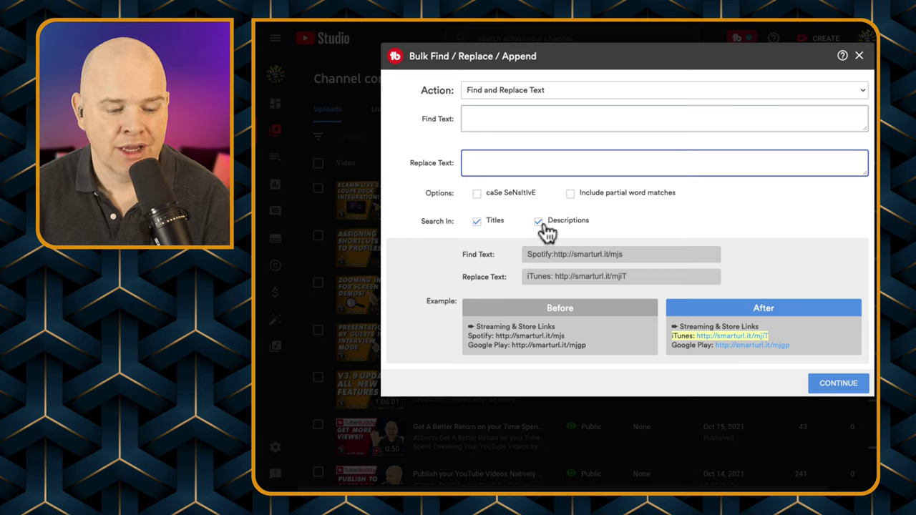
Uncheck Titles under Search In so only Descriptions are searched.
{"action": "left_click", "coordinate": [476, 223]}
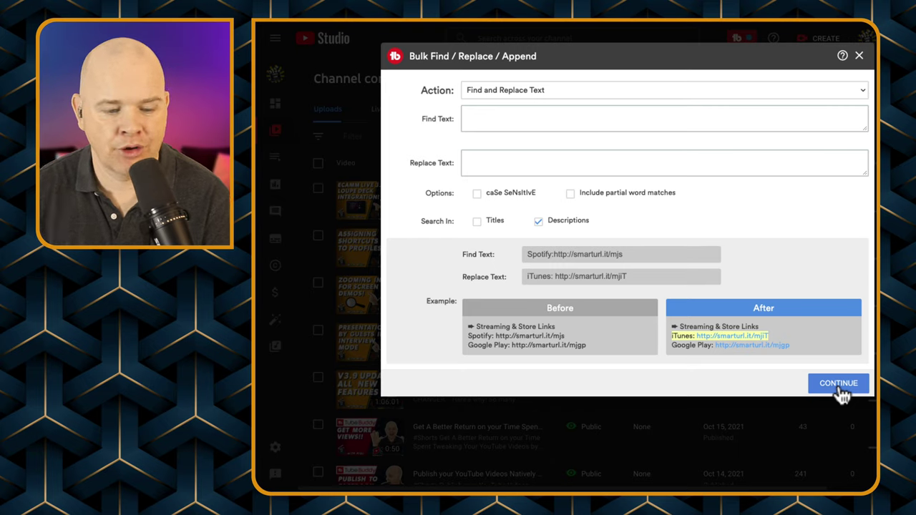
{"action": "left_click", "coordinate": [495, 115]}
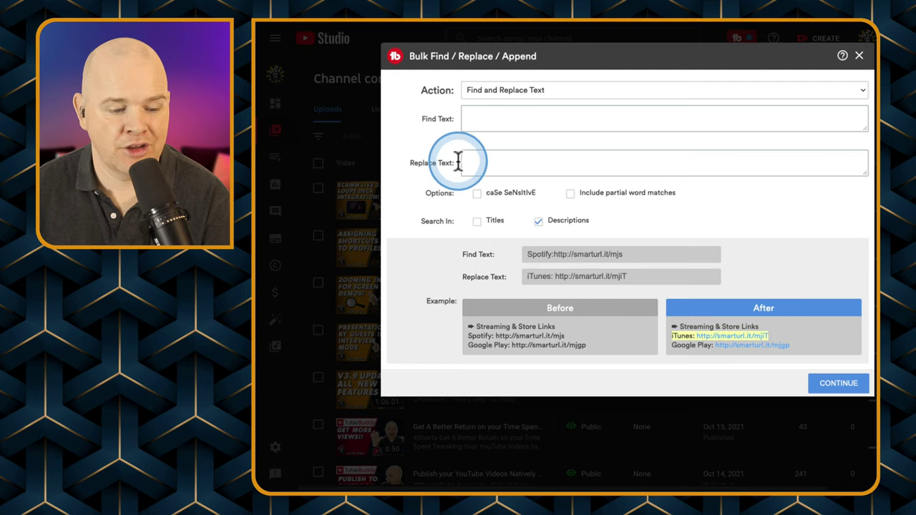
{"action": "left_click", "coordinate": [861, 378]}
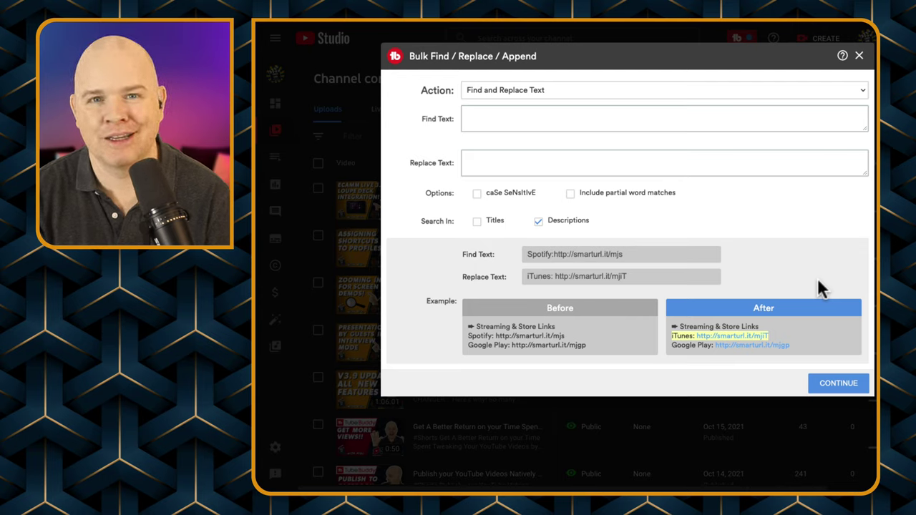
Close the Bulk Find / Replace / Append dialog and dismiss the Bulk & Misc Tools list.
{"action": "left_click", "coordinate": [860, 55]}
{"action": "left_click", "coordinate": [687, 92]}
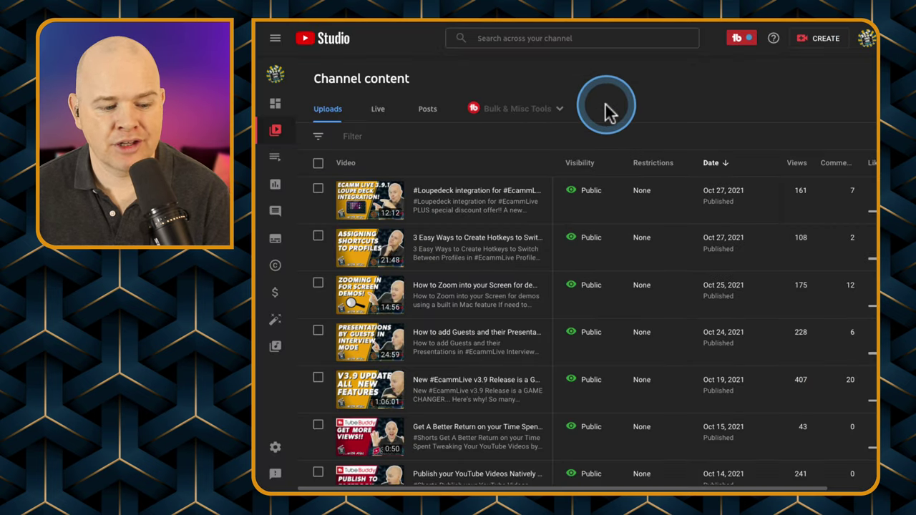